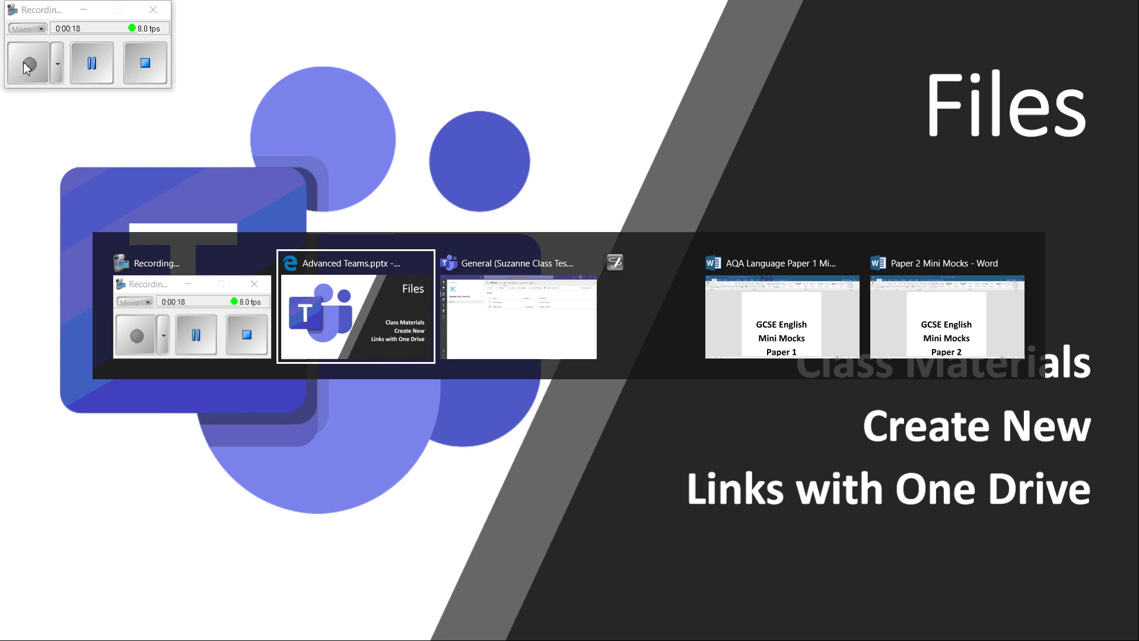
# - Switch to Microsoft Teams and open the Class Materials folder in the General channel's files
pyautogui.hotkey('alt', 'Tab')
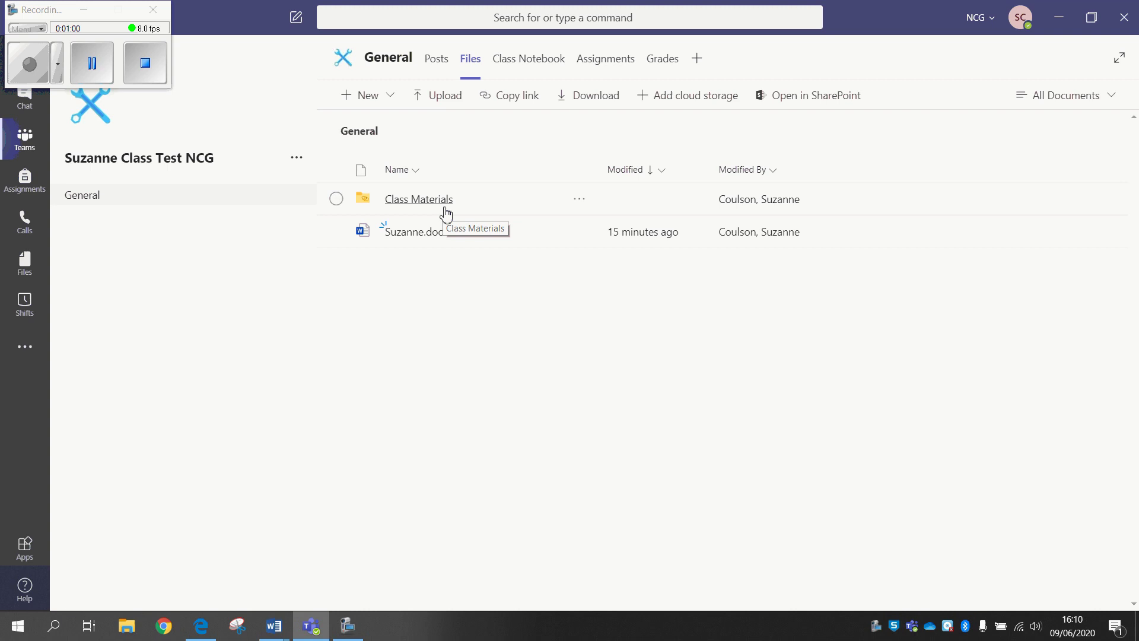
pyautogui.click(445, 207)
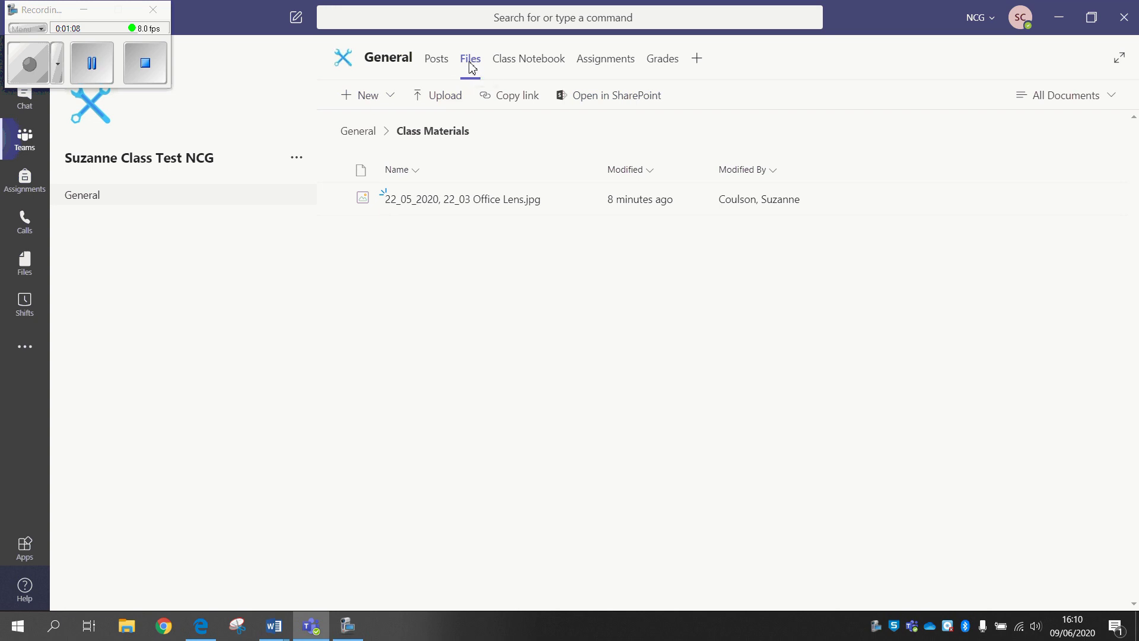
pyautogui.click(745, 173)
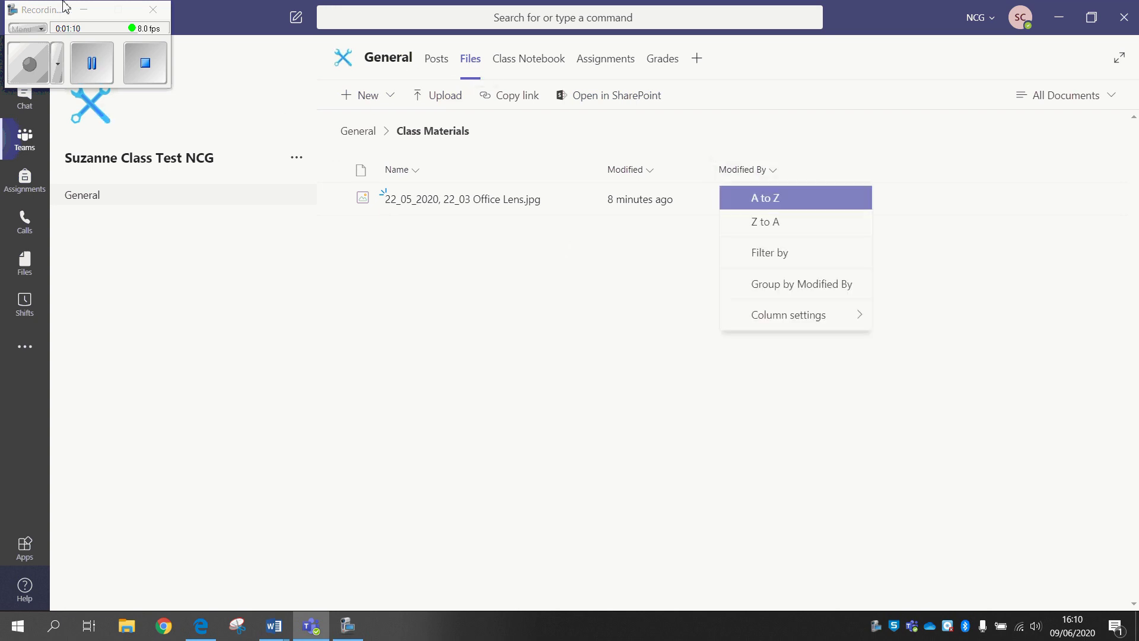
# - Leave the Class Materials folder and return to the class team's General file list
pyautogui.moveTo(65, 6); pyautogui.dragTo(62, 52)
pyautogui.click(14, 24)
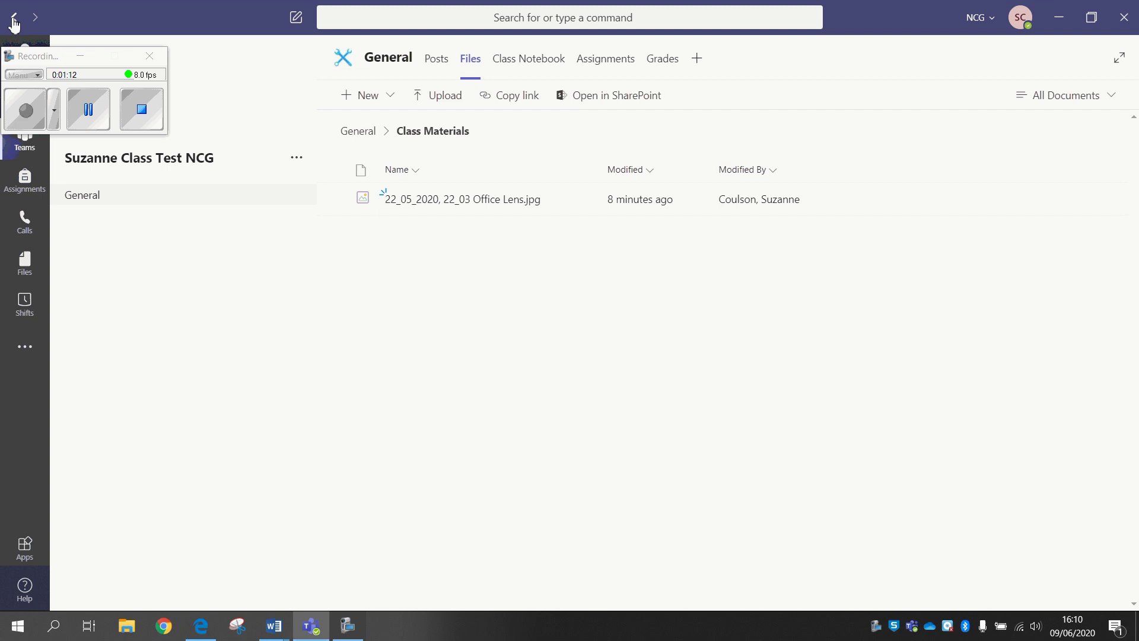
pyautogui.click(14, 23)
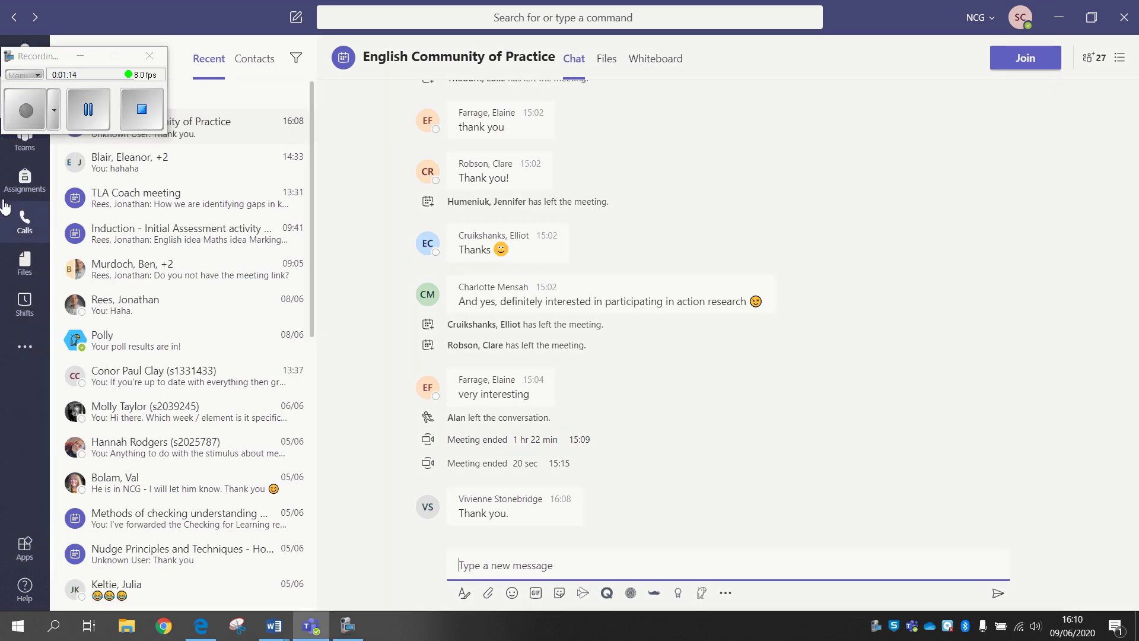
pyautogui.click(25, 148)
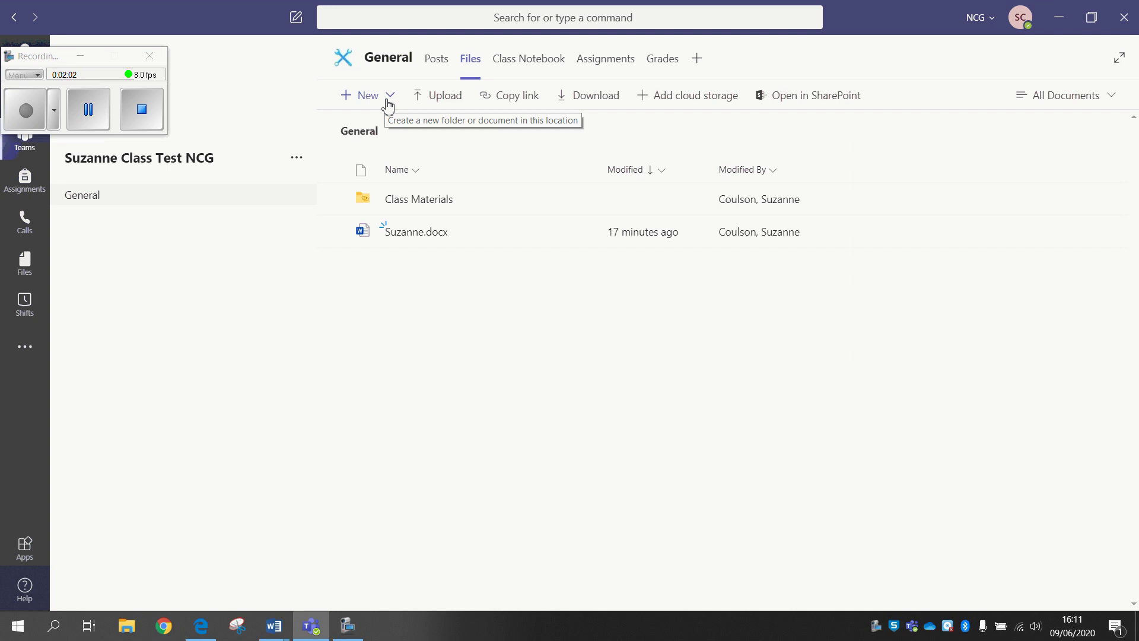
# - Create a new Word document in the General files, named with the teacher's first name followed by a full stop
pyautogui.click(389, 106)
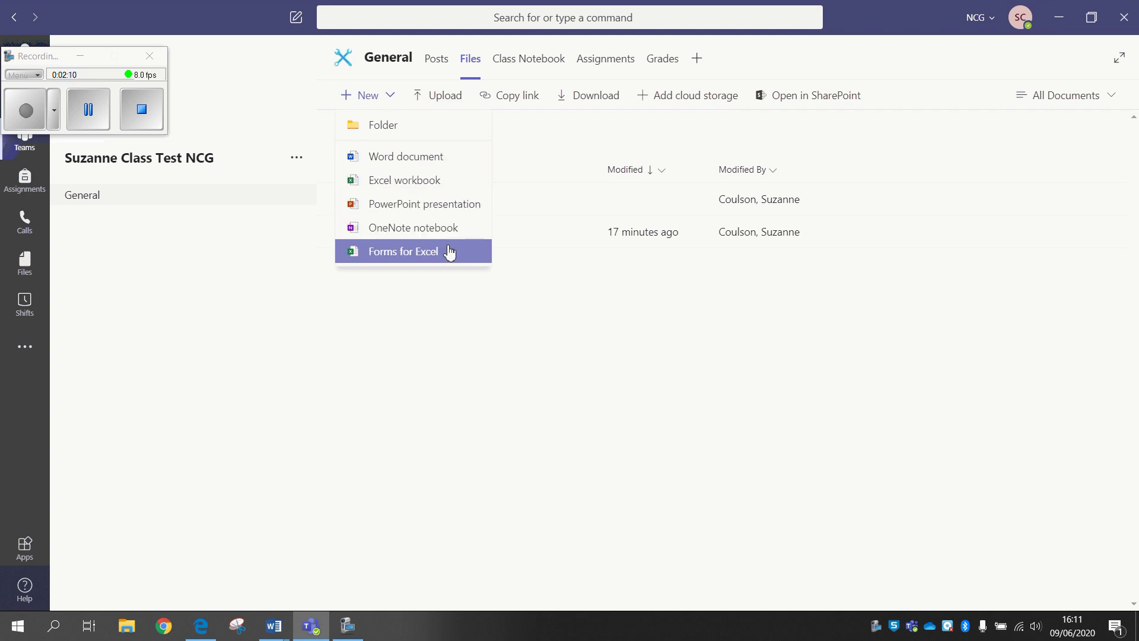
pyautogui.click(430, 157)
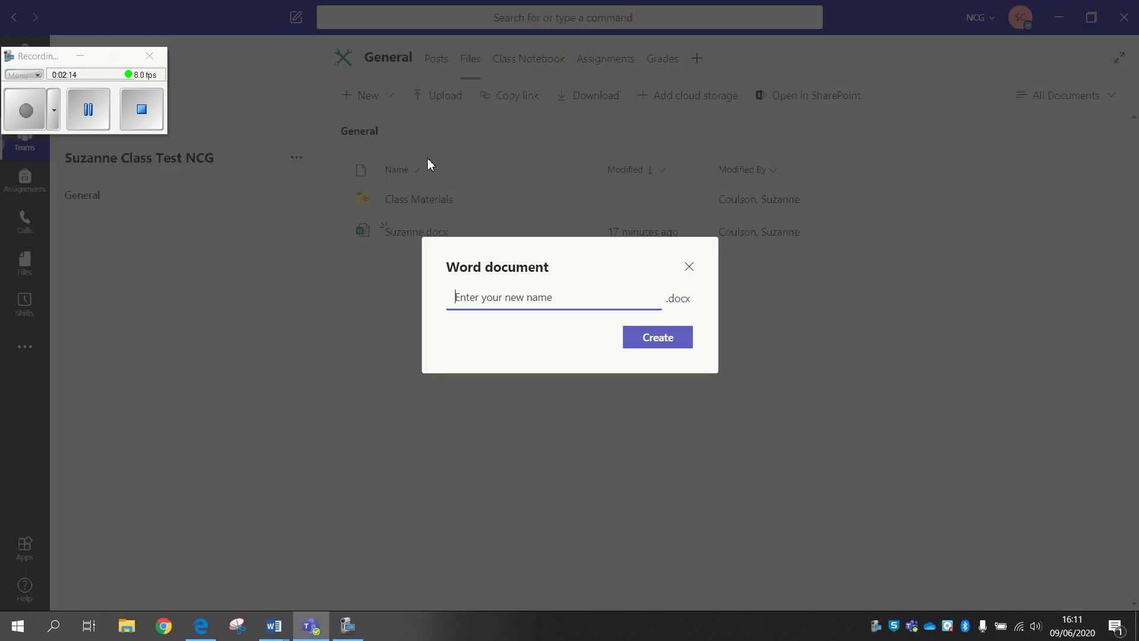
pyautogui.write('Suzanne')
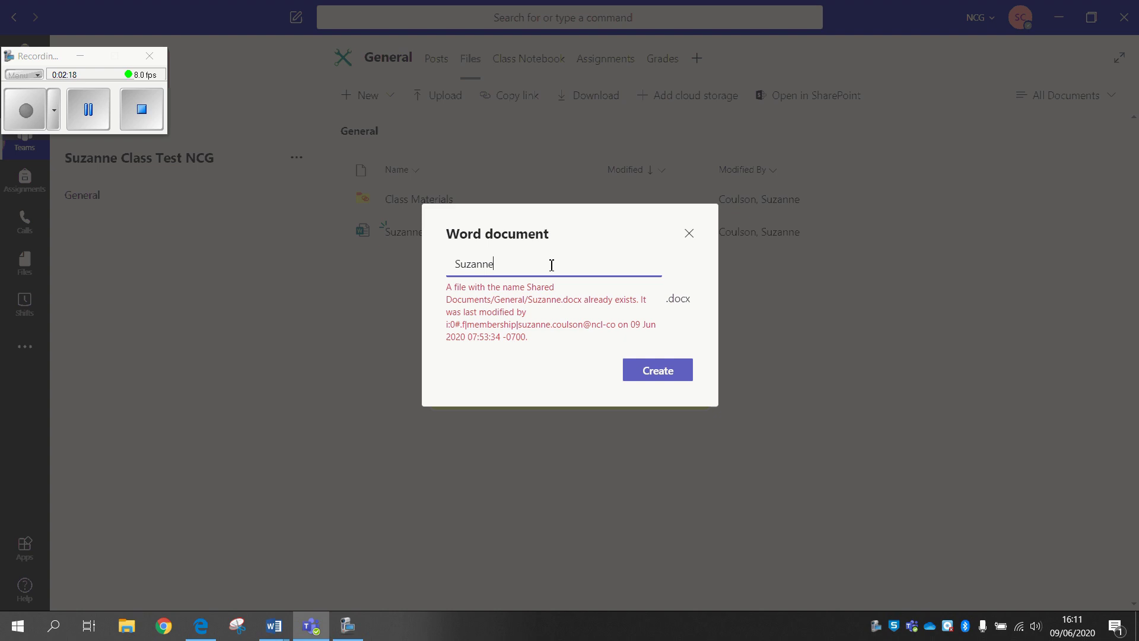
pyautogui.press('BackSpace')
pyautogui.write('e.')
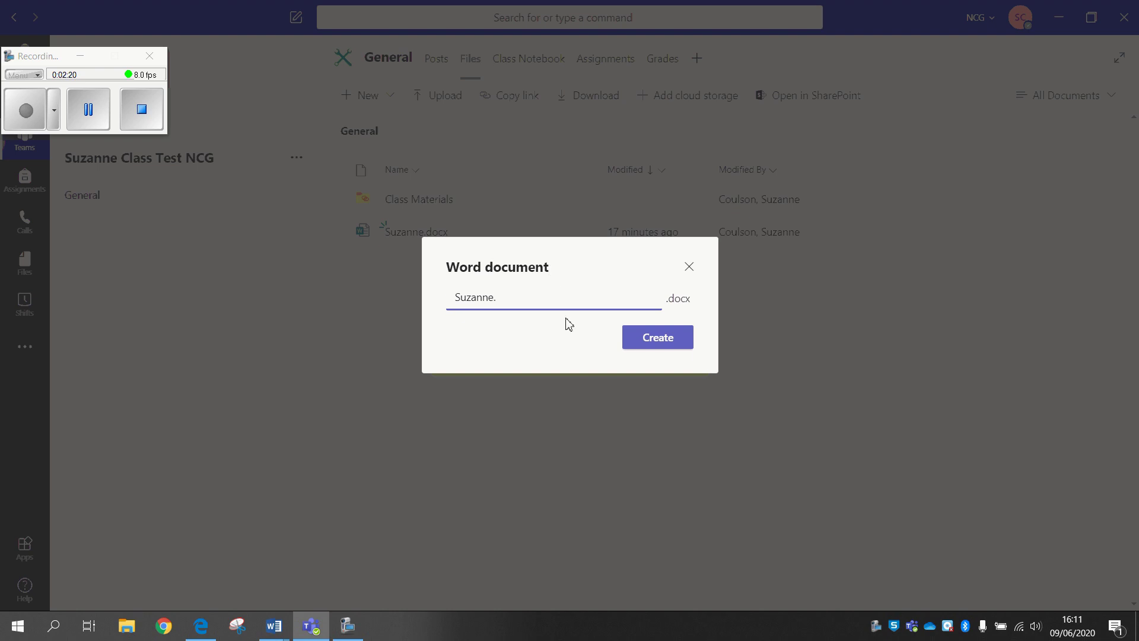
pyautogui.click(680, 346)
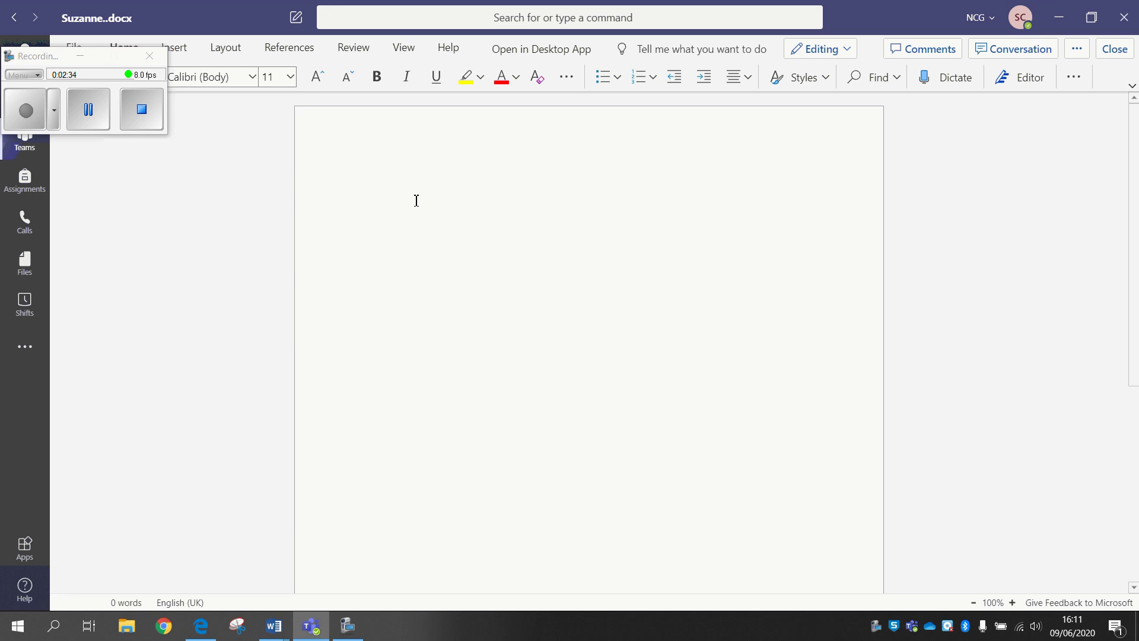
# - Fill the first line of the new document with random placeholder text and close the document
pyautogui.write('lofwnjkjvazhverzksbcfui zebscazje fjhz')
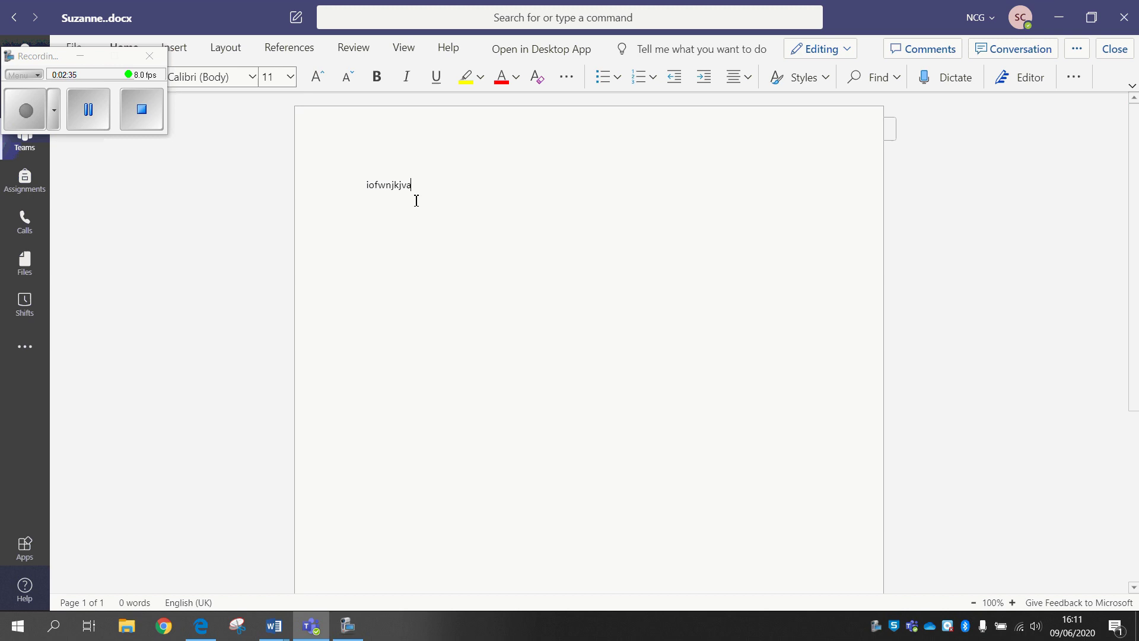
pyautogui.write('uf bcjhzhfuiahuifhczuirh f\\qwa')
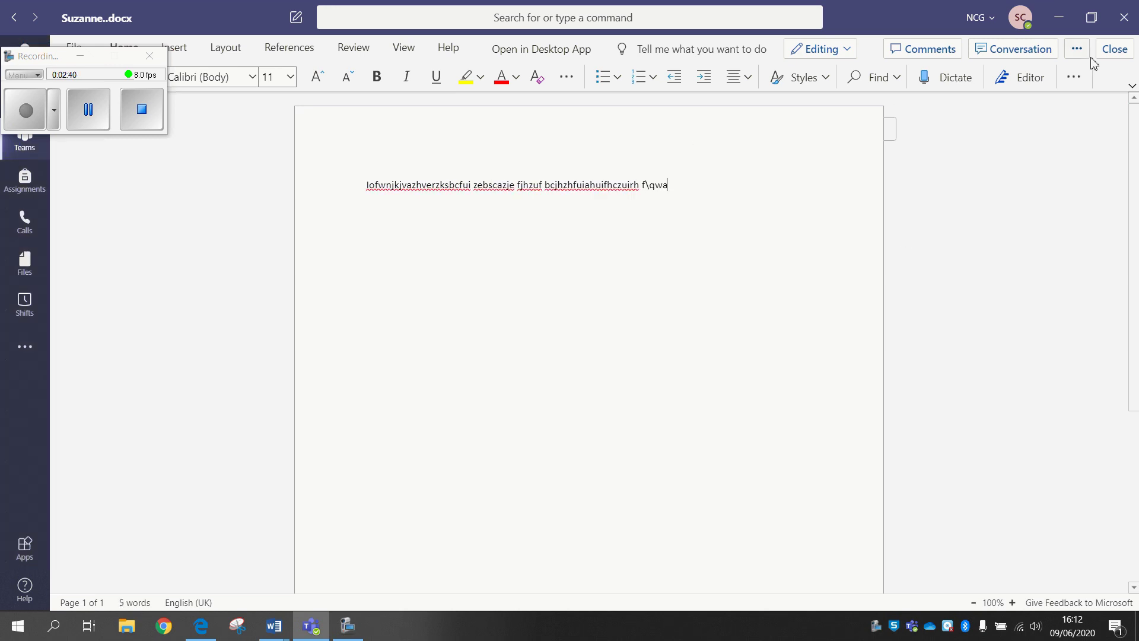
pyautogui.click(1114, 50)
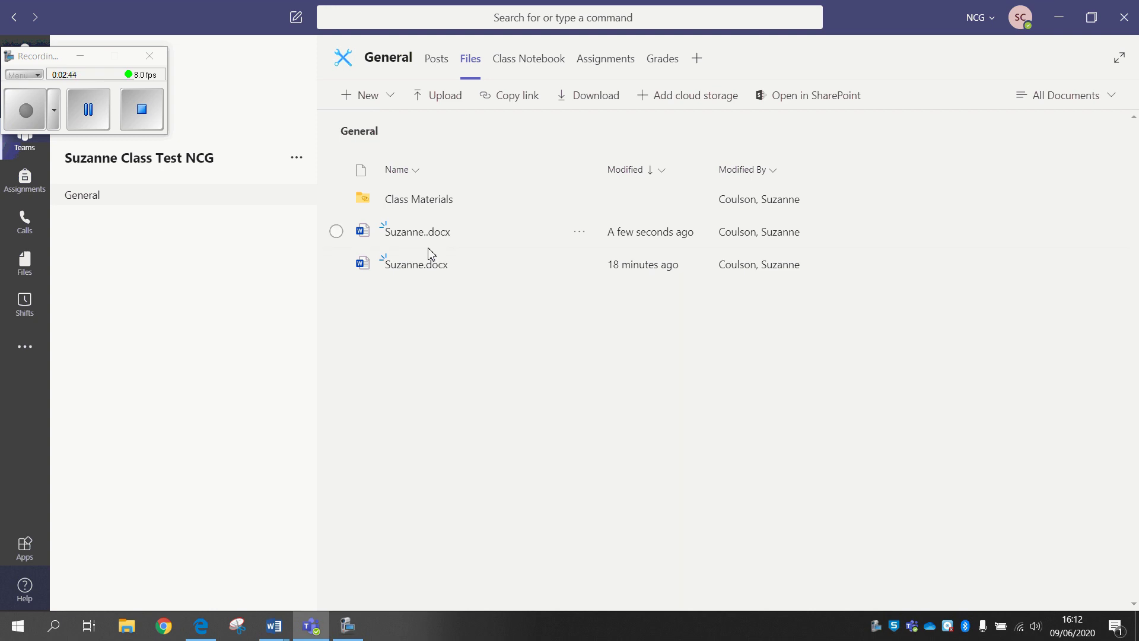
# - Upload the Advanced Teams Word document from the teacher's personal folder on the computer to the General files
pyautogui.click(458, 100)
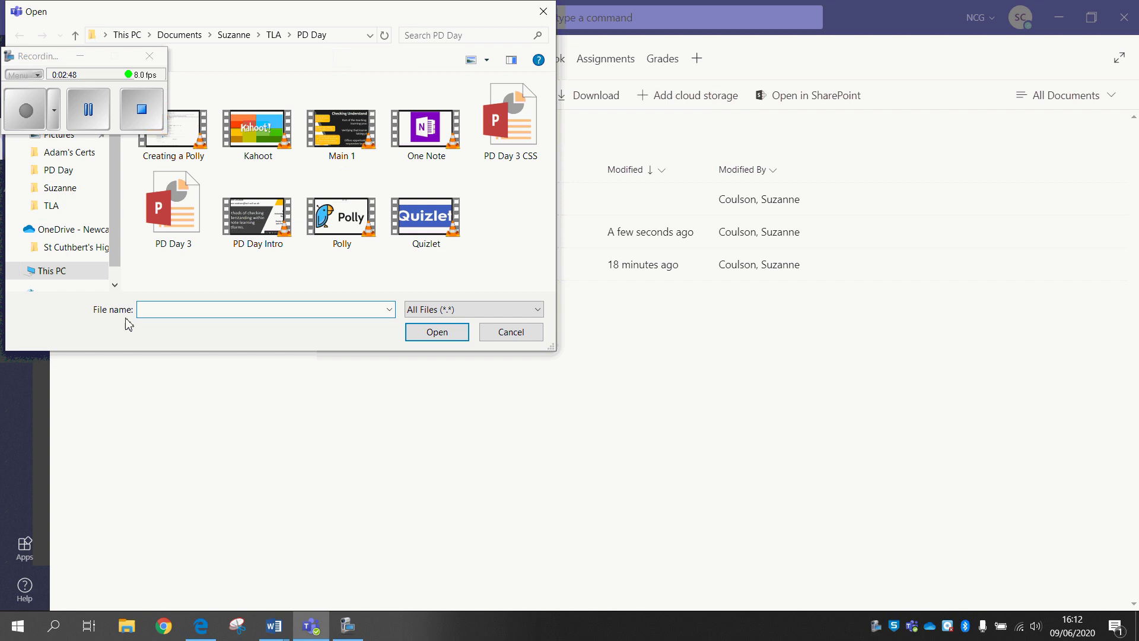
pyautogui.click(52, 194)
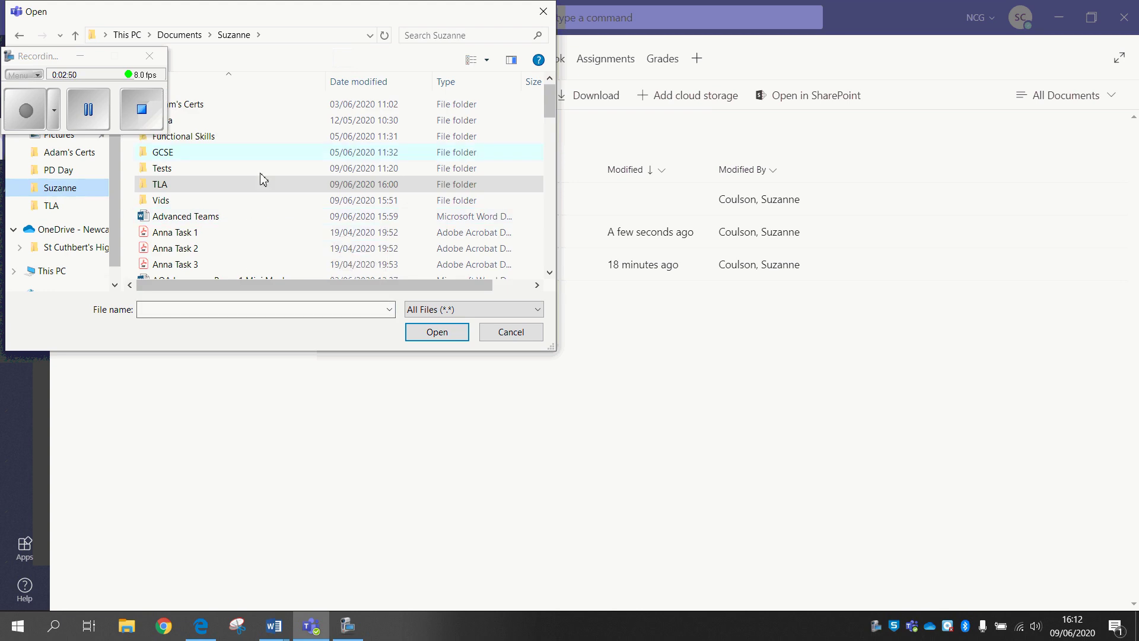
pyautogui.moveTo(549, 100)
pyautogui.mouseDown()
pyautogui.moveTo(549, 244)
pyautogui.moveTo(550, 95)
pyautogui.mouseUp()
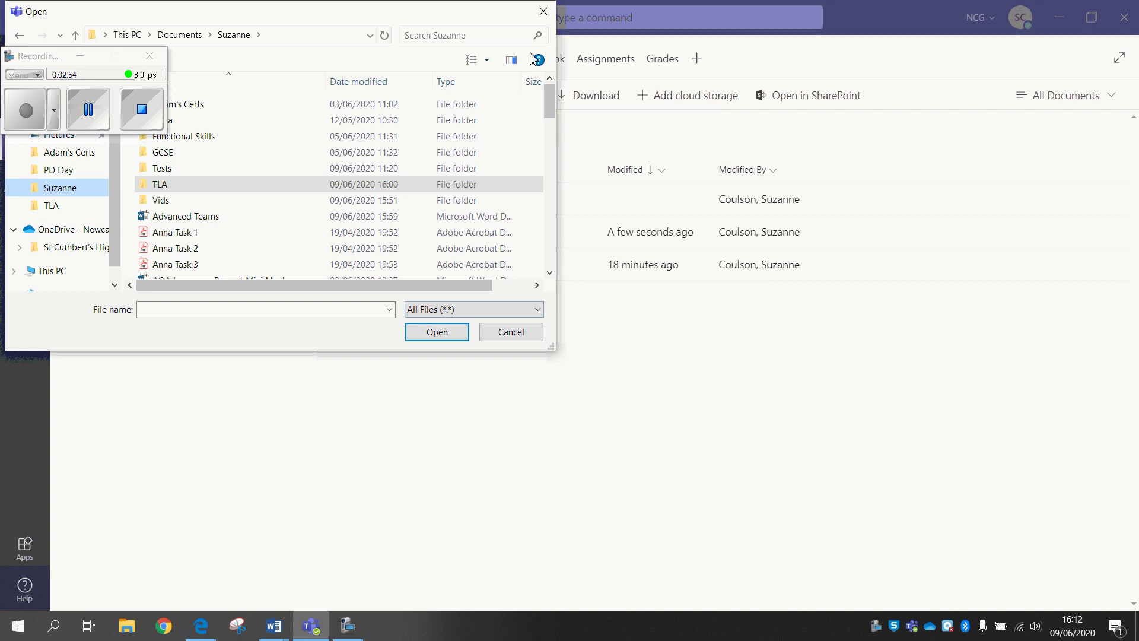
pyautogui.click(232, 217)
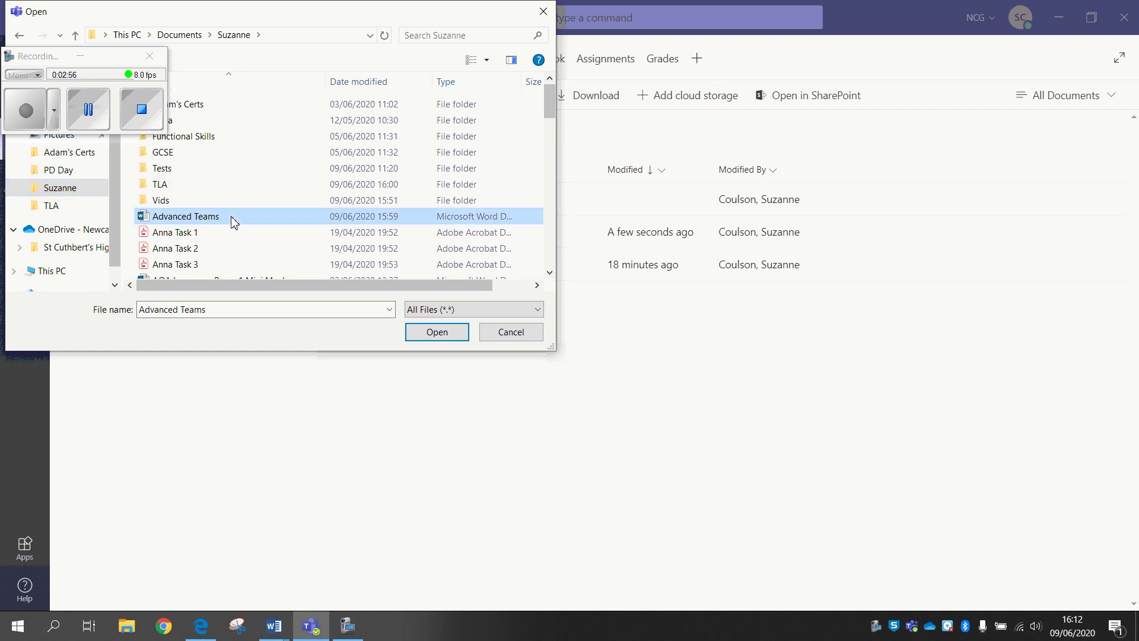
pyautogui.click(435, 330)
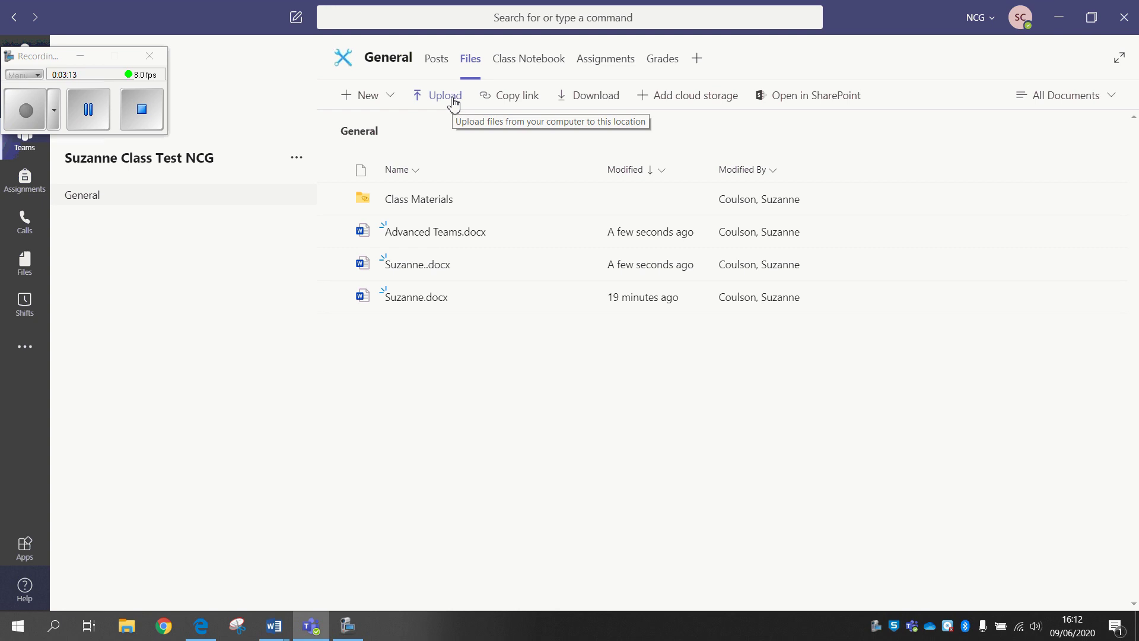
# - Send the draft post with the attached image 22_05_2020, 22_03 Office Lens.jpg in the General channel
pyautogui.click(436, 58)
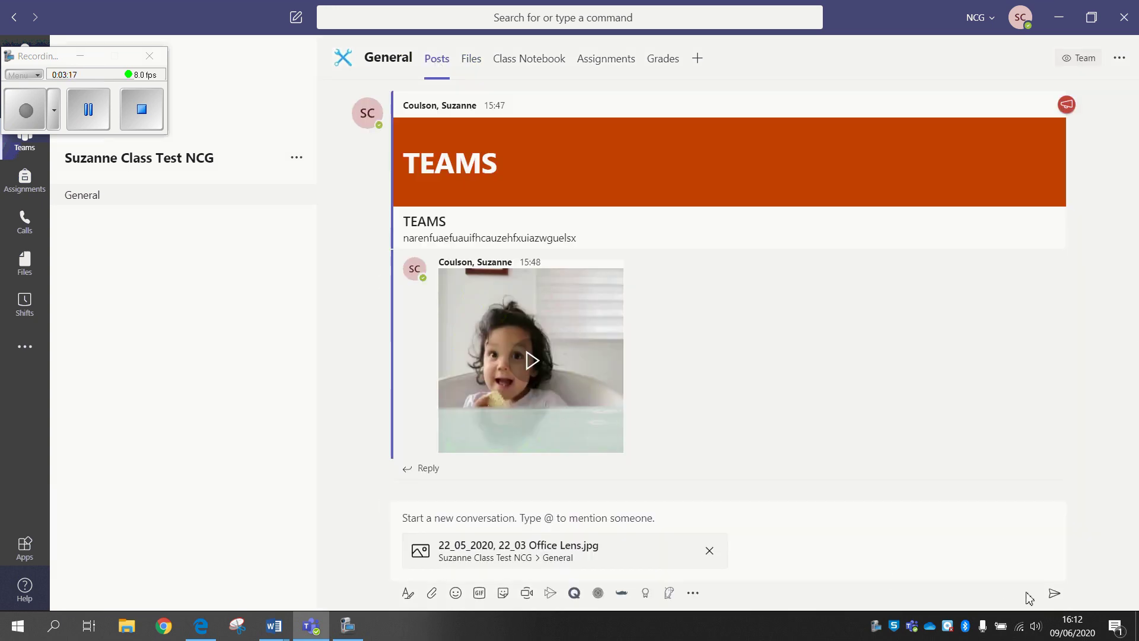
pyautogui.click(1054, 593)
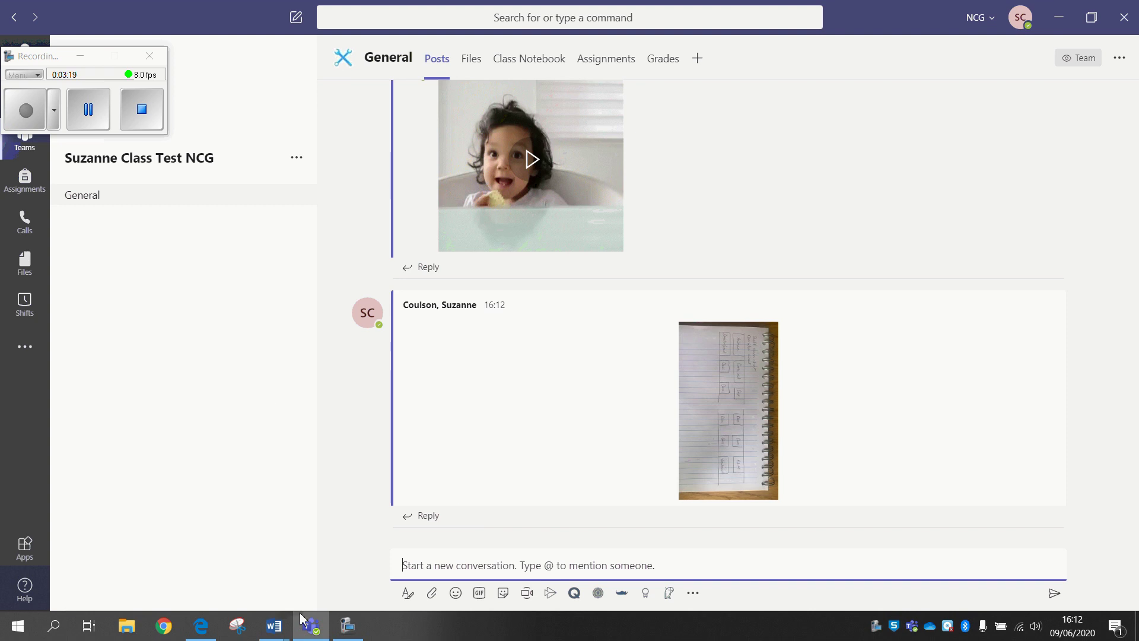
# - Attach a copy of Support Tracking.xlsx from the OneDrive TLA Team folder, upload it to Class Materials, and send the post
pyautogui.click(432, 593)
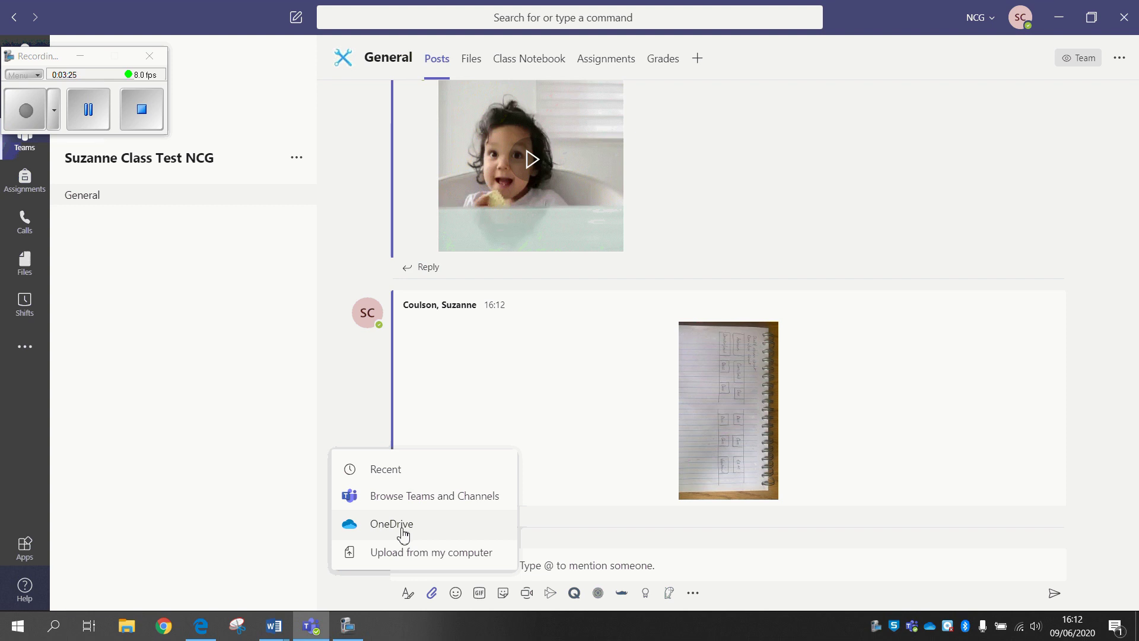
pyautogui.click(437, 532)
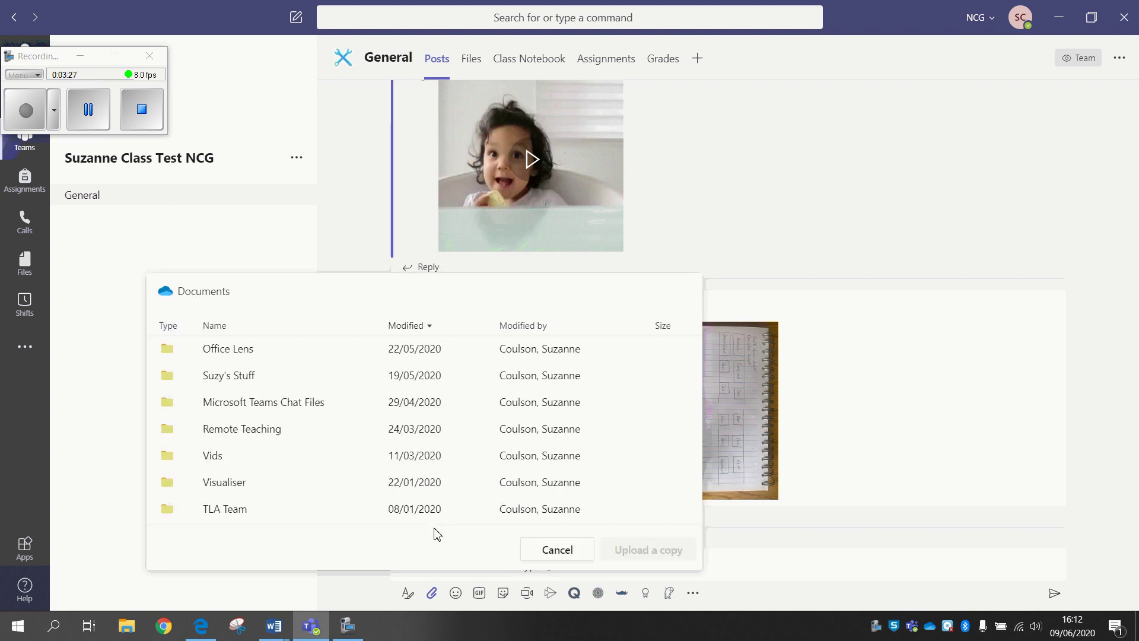
pyautogui.click(247, 509)
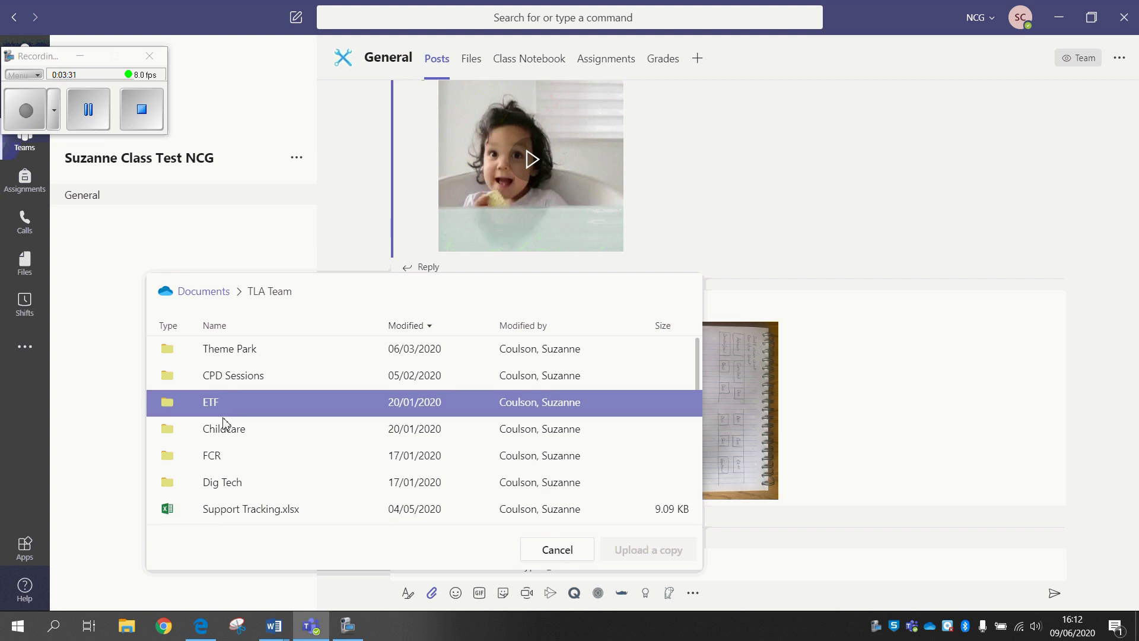
pyautogui.click(241, 513)
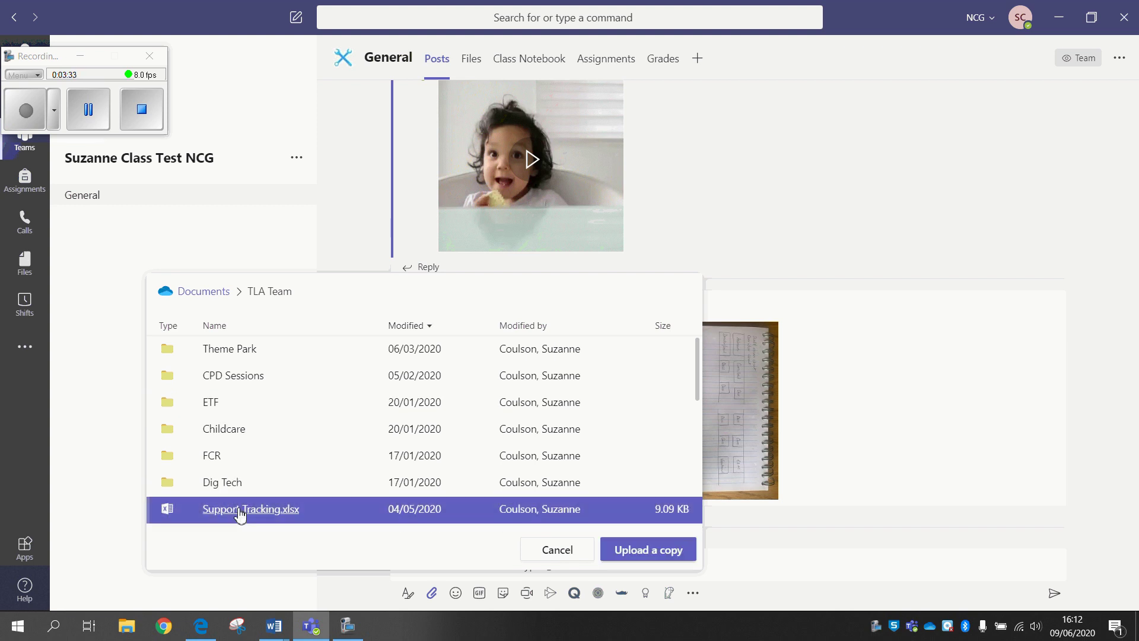
pyautogui.click(667, 557)
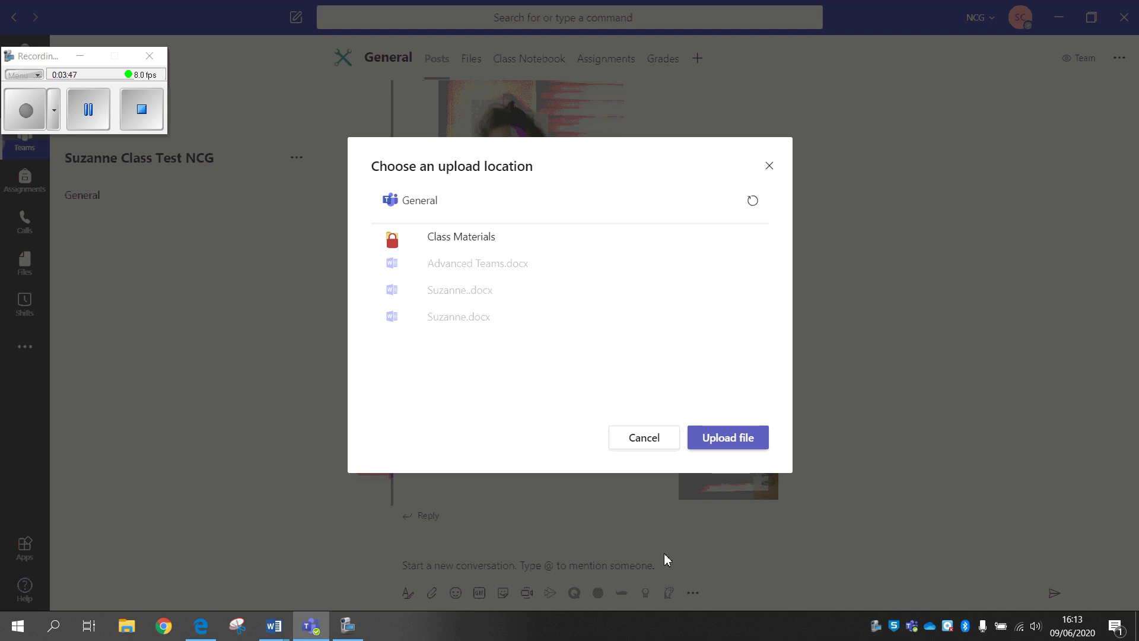
pyautogui.click(456, 238)
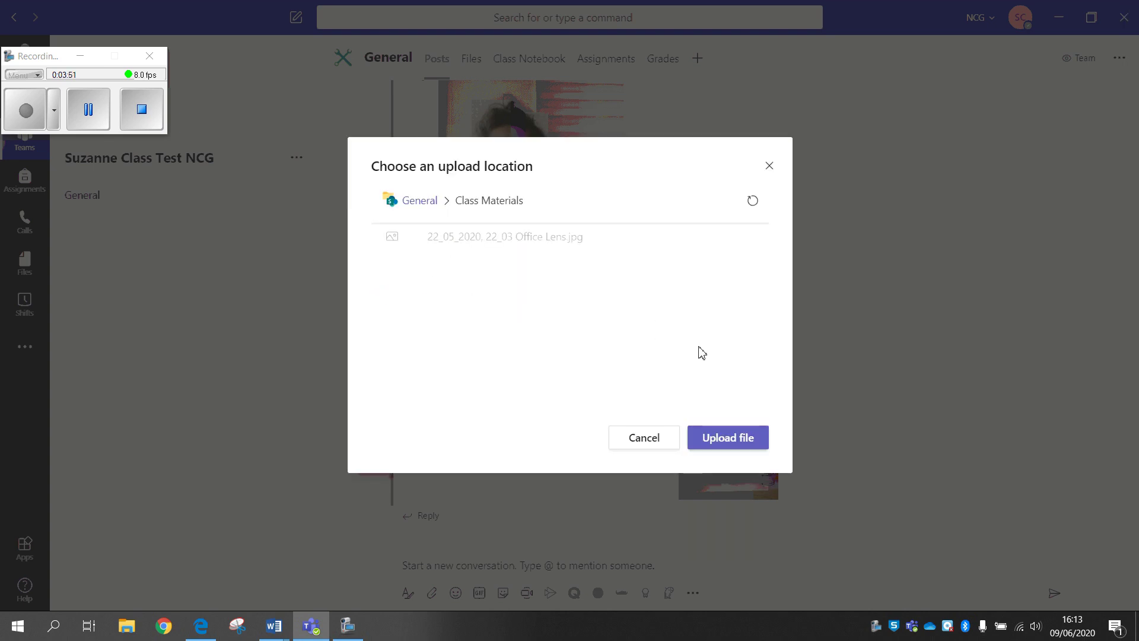
pyautogui.click(738, 440)
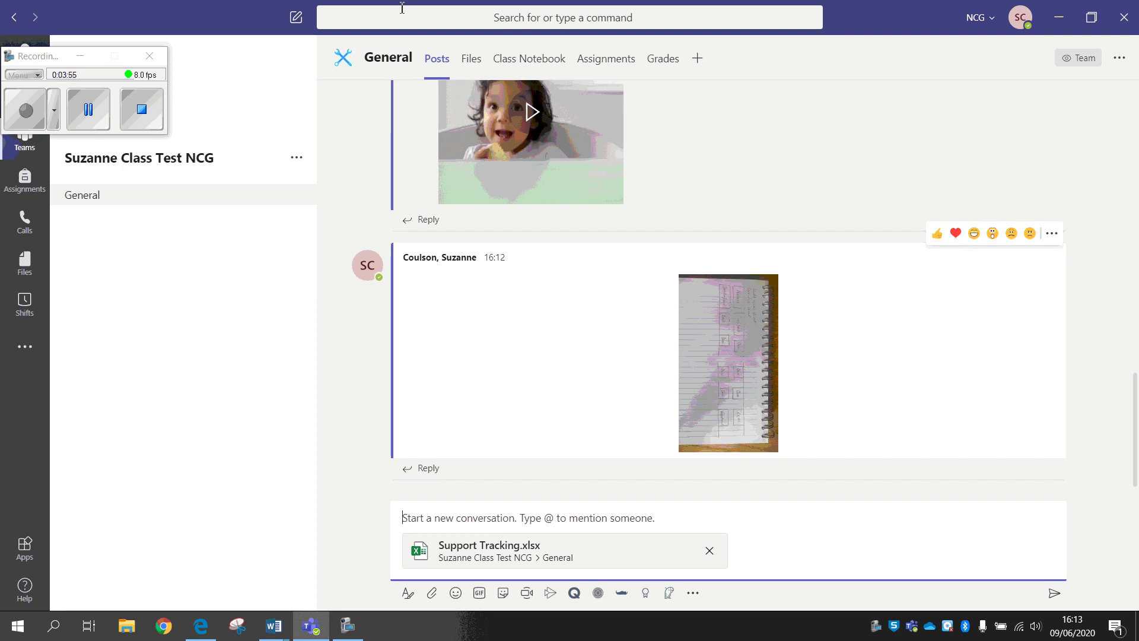
pyautogui.click(1054, 593)
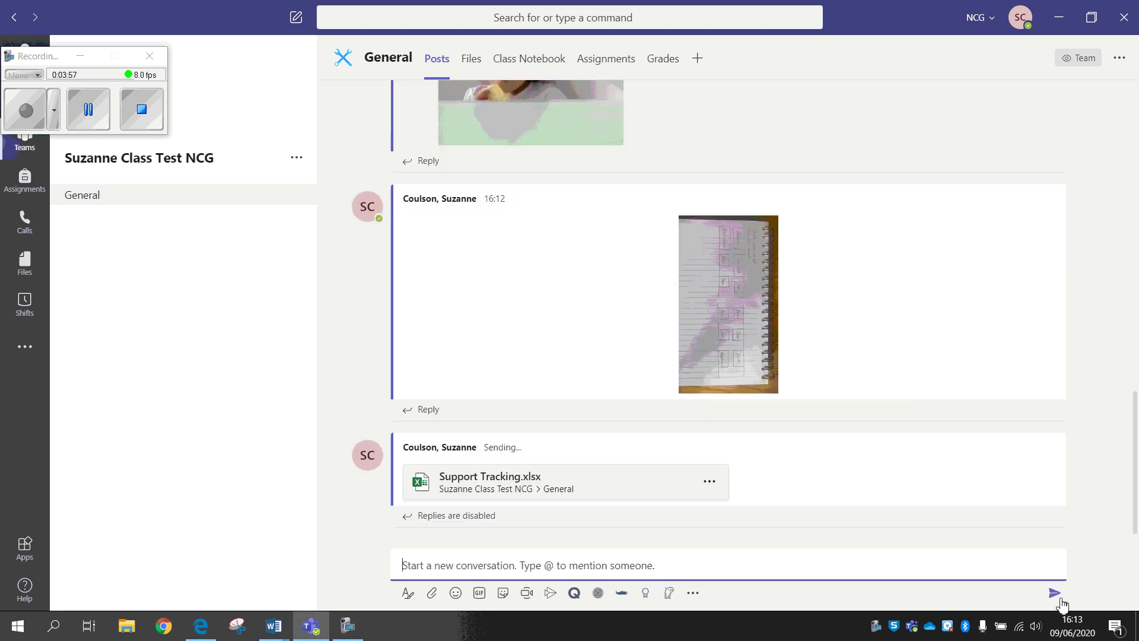
# - Open the Class Materials folder in the General channel's files to check for the uploaded spreadsheet
pyautogui.click(472, 61)
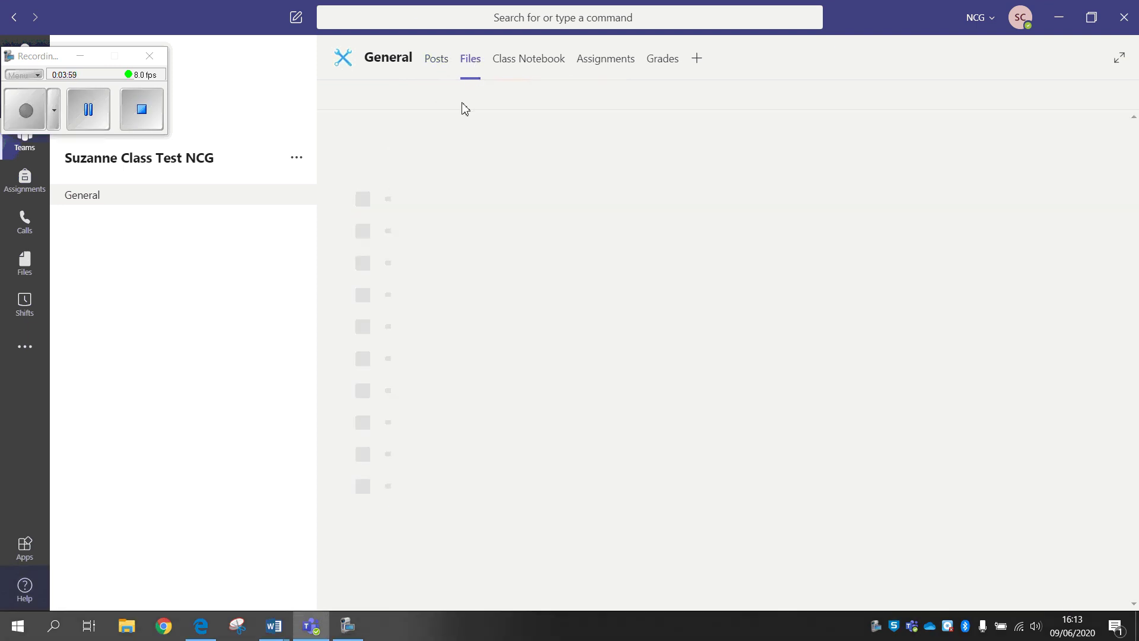
pyautogui.click(421, 202)
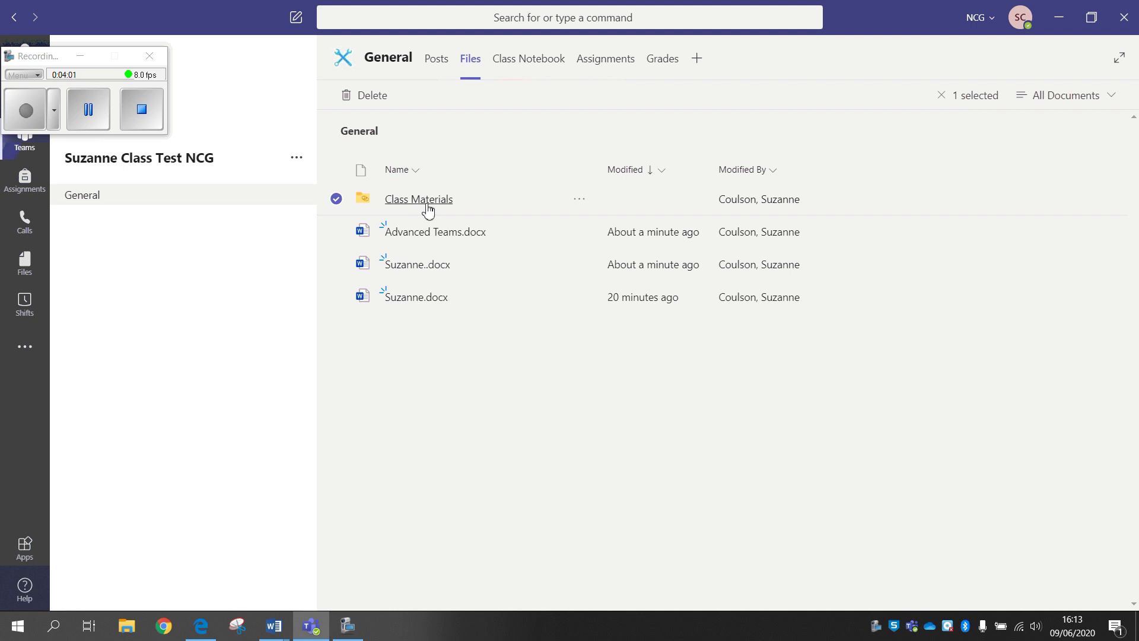
pyautogui.click(425, 204)
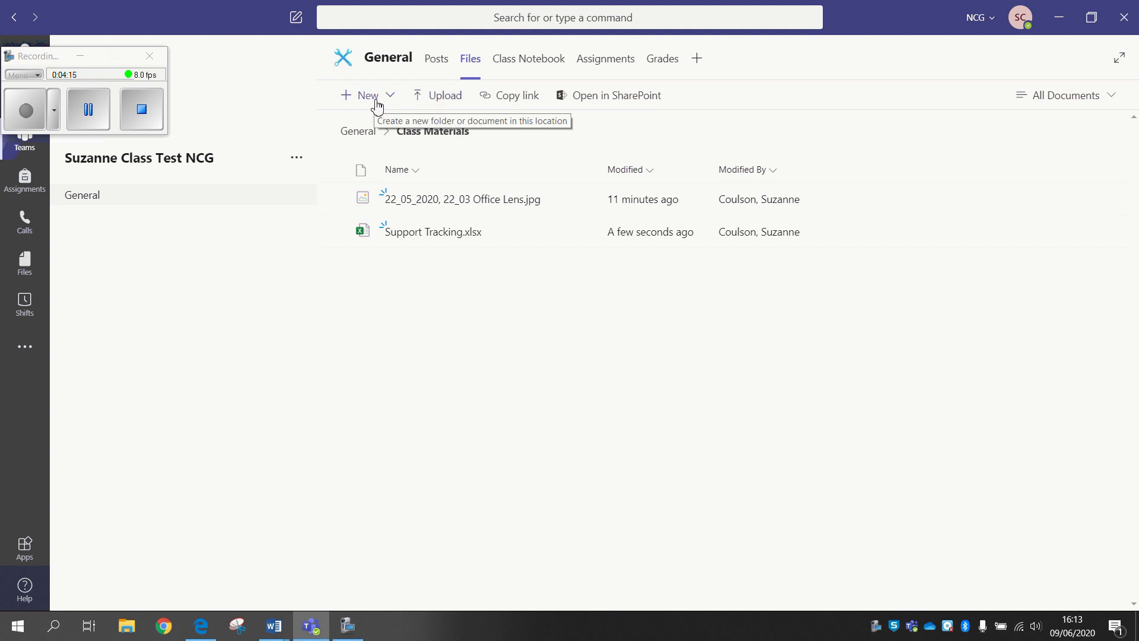
# - Return to the General file list and select Advanced Teams.docx to view its file options, finally clearing the selection
pyautogui.click(434, 62)
pyautogui.click(468, 61)
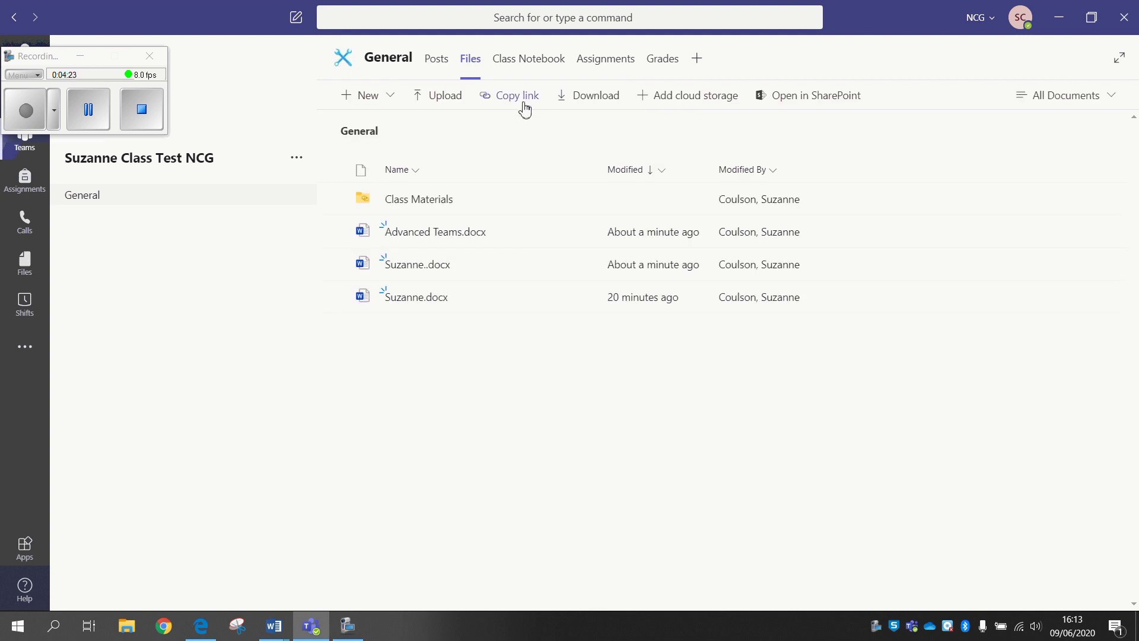
pyautogui.click(336, 231)
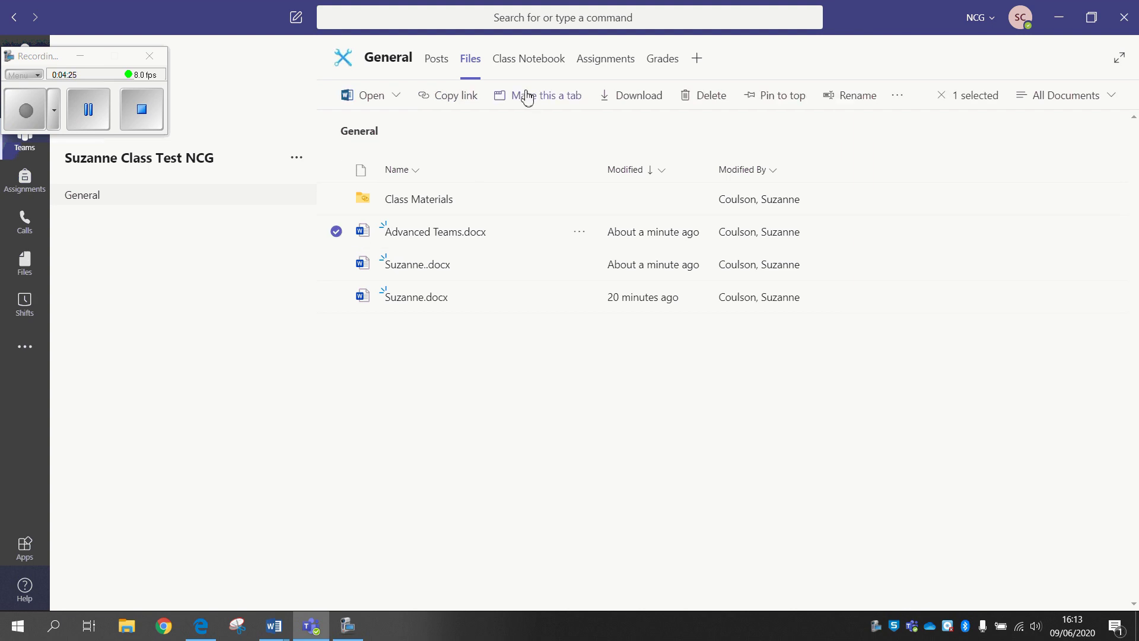
pyautogui.click(335, 232)
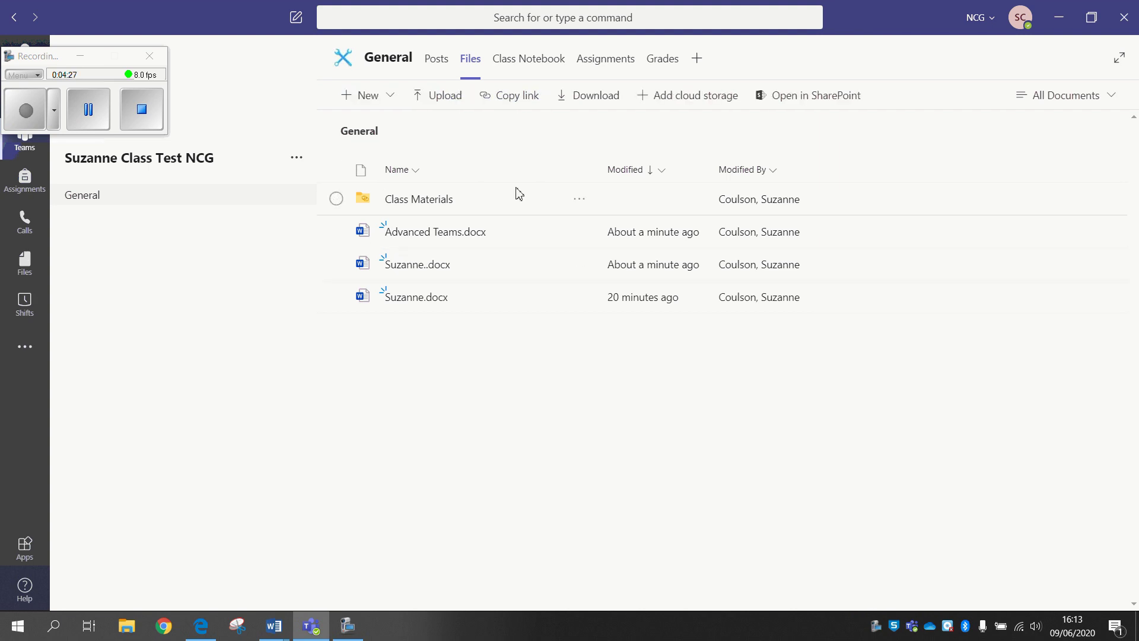
# - Open the General channel's files in SharePoint, visit the class site's home page, and view its Documents library
pyautogui.click(834, 101)
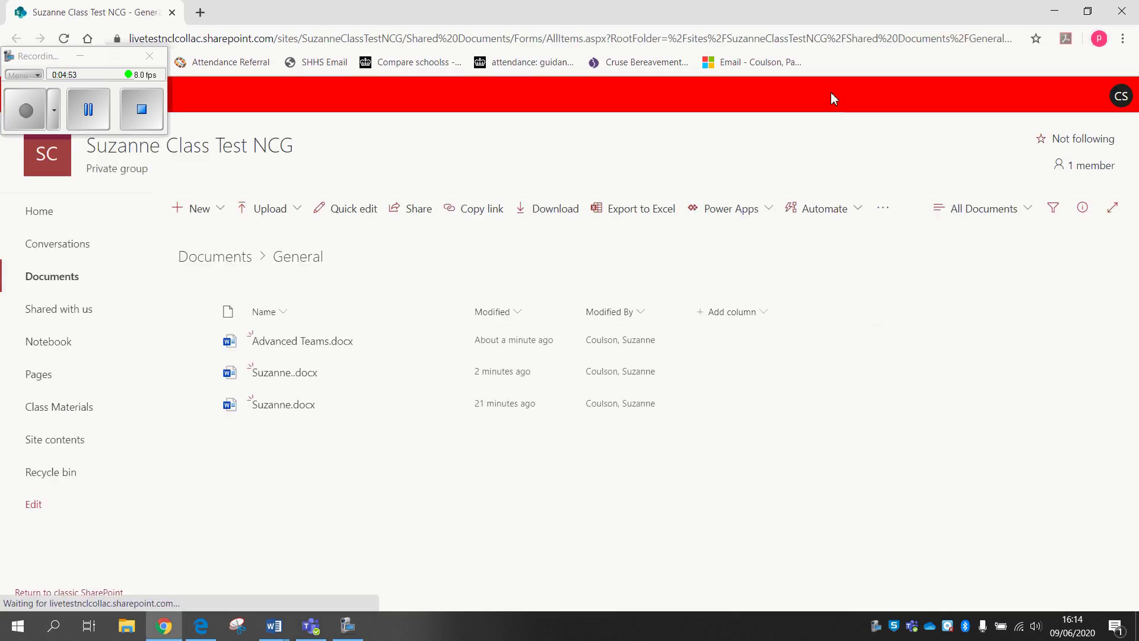
pyautogui.click(42, 172)
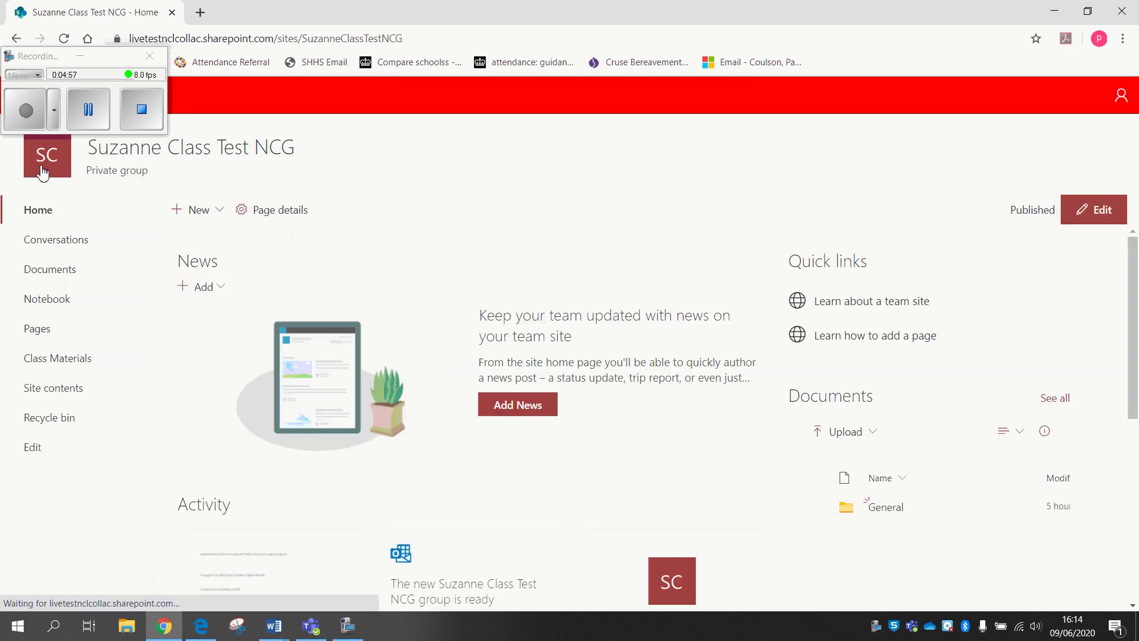
pyautogui.click(54, 170)
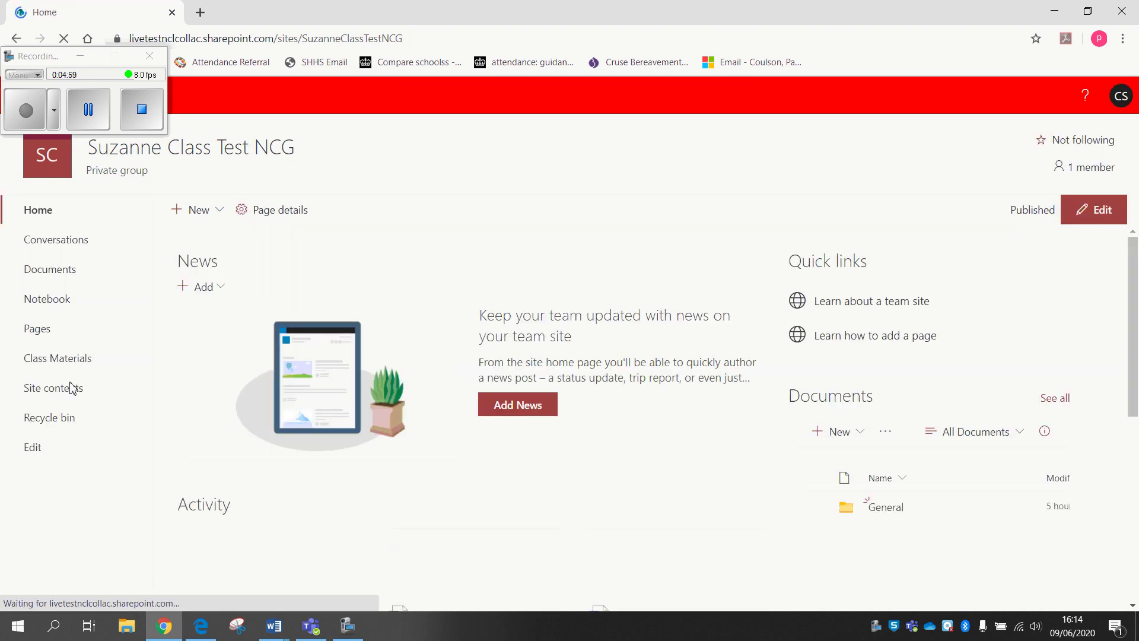
pyautogui.click(58, 276)
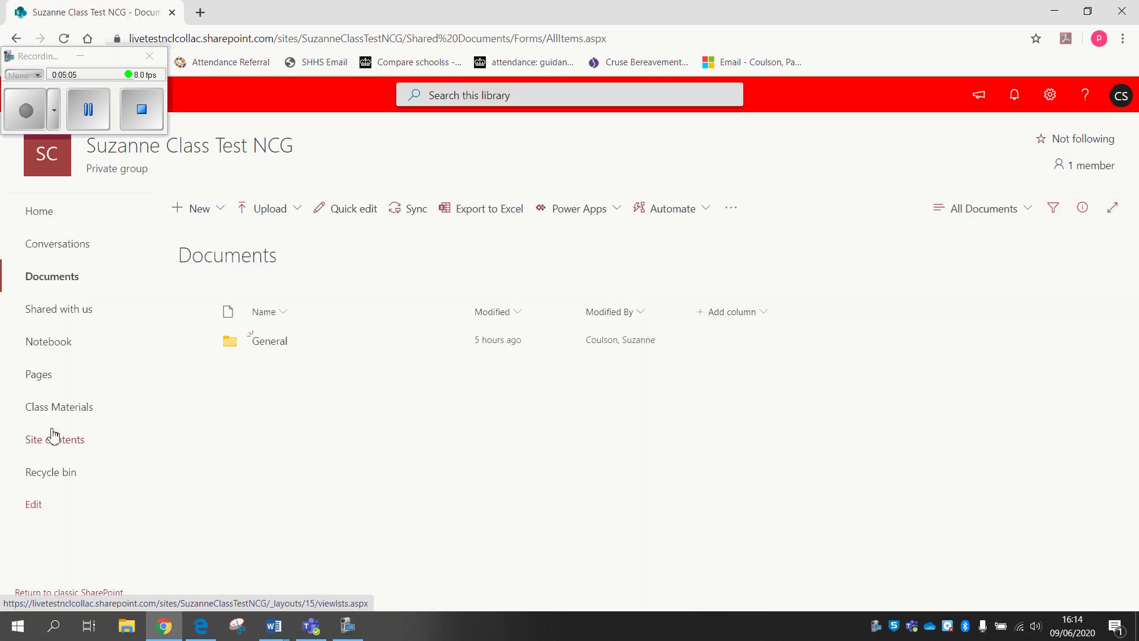
# - Return to the class site's home page and look over the recent file activity
pyautogui.click(45, 212)
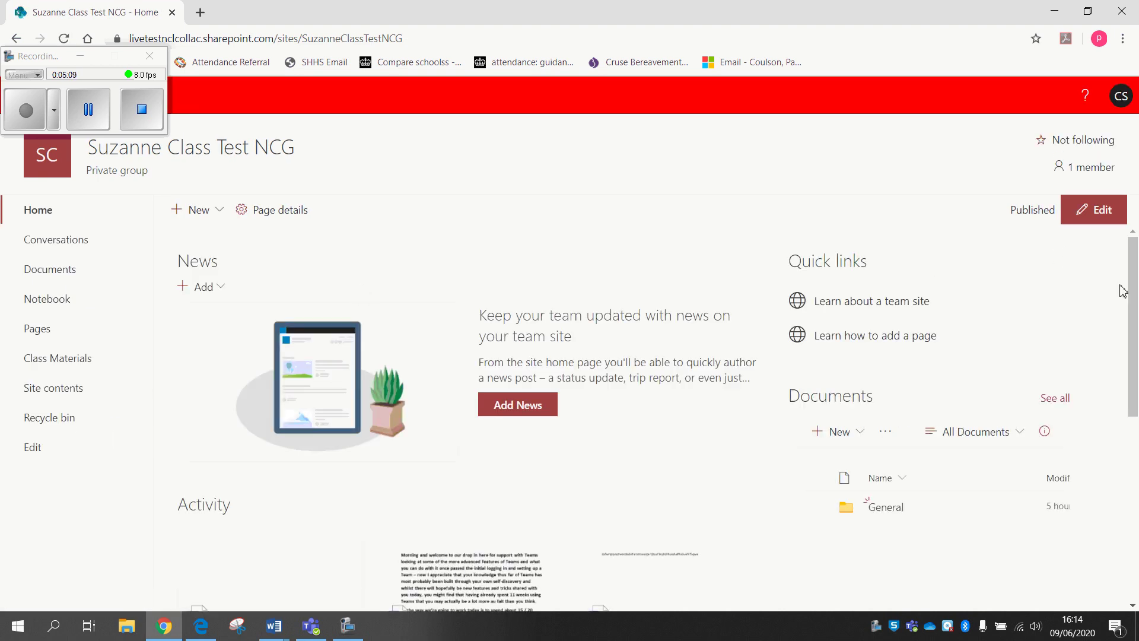
pyautogui.scroll(-3, 1130, 290)
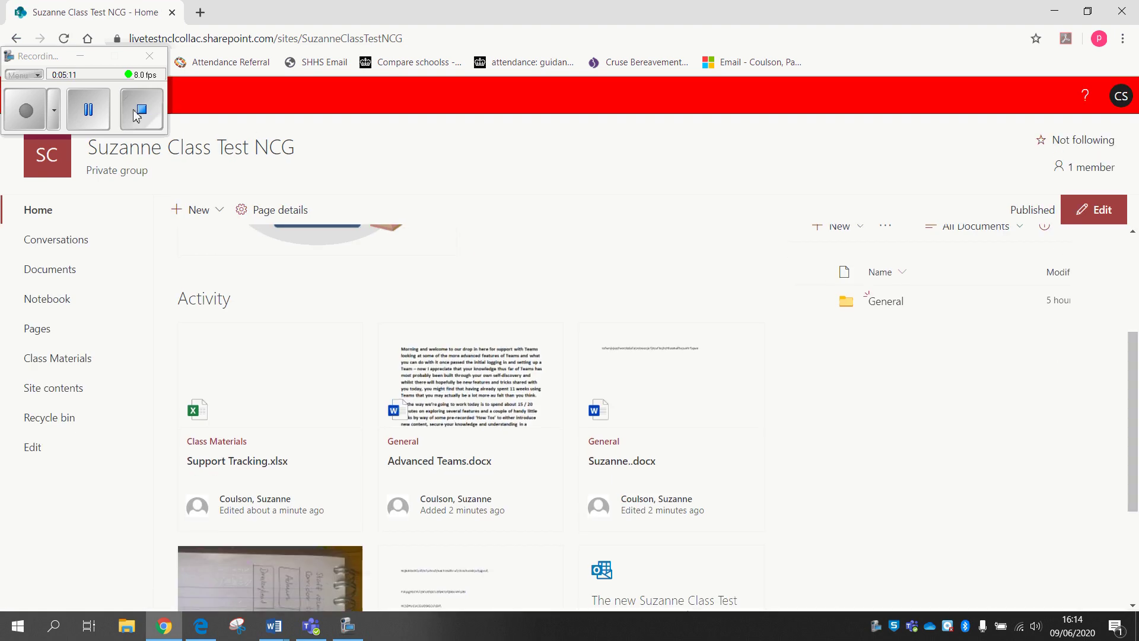
pyautogui.click(90, 118)
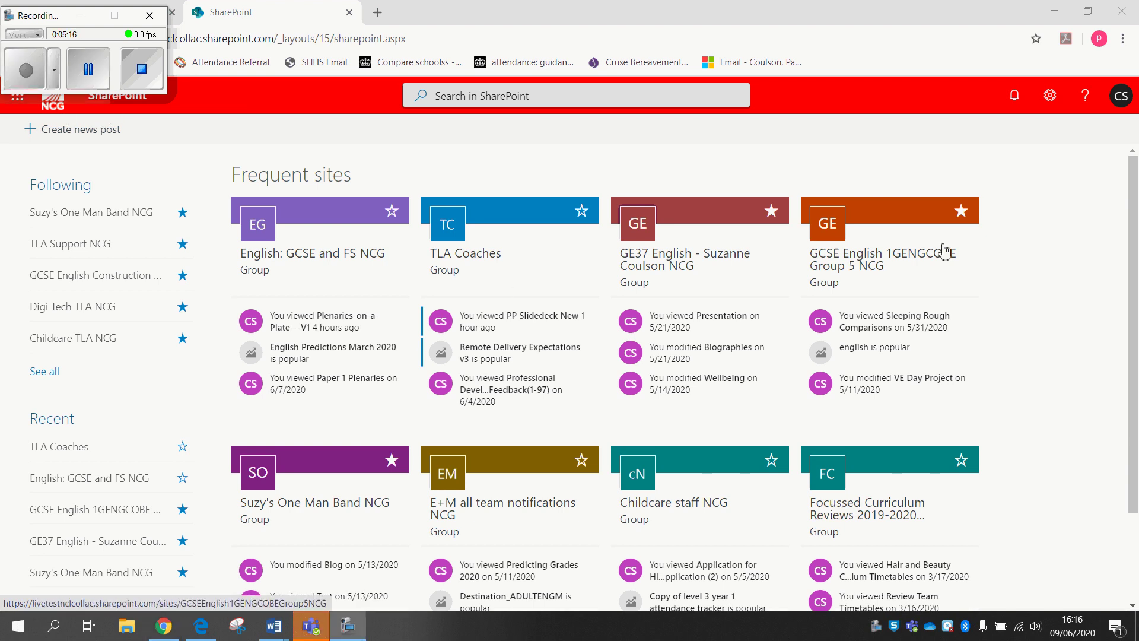
# - Look through the frequent sites on the SharePoint start page
pyautogui.scroll(-3, 1125, 261)
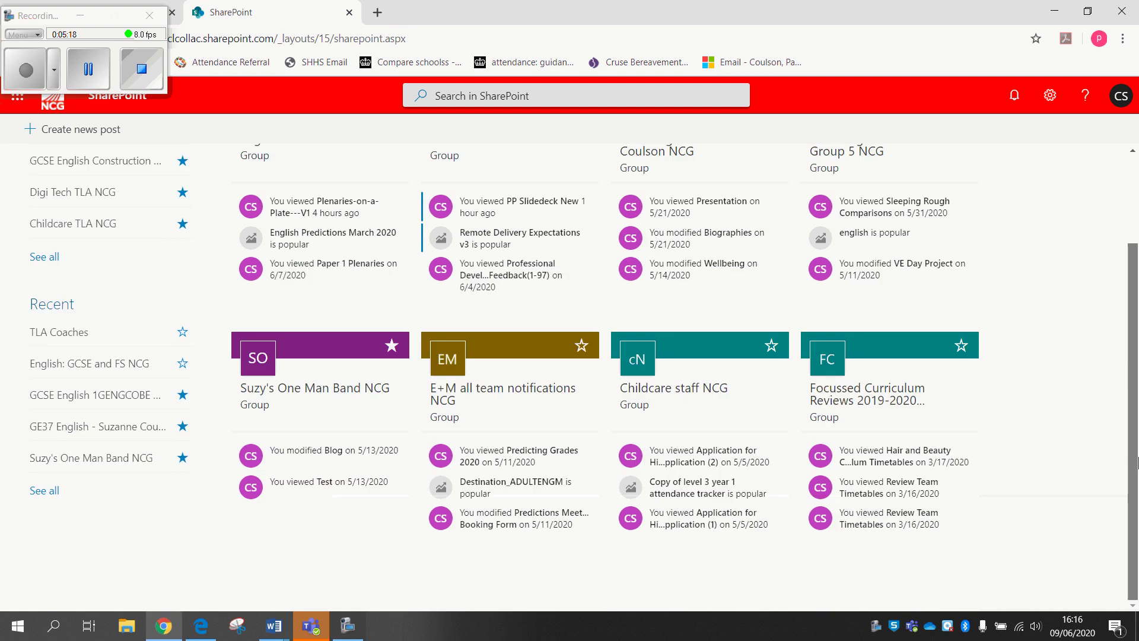
pyautogui.scroll(2, 1126, 261)
pyautogui.scroll(2, 1125, 261)
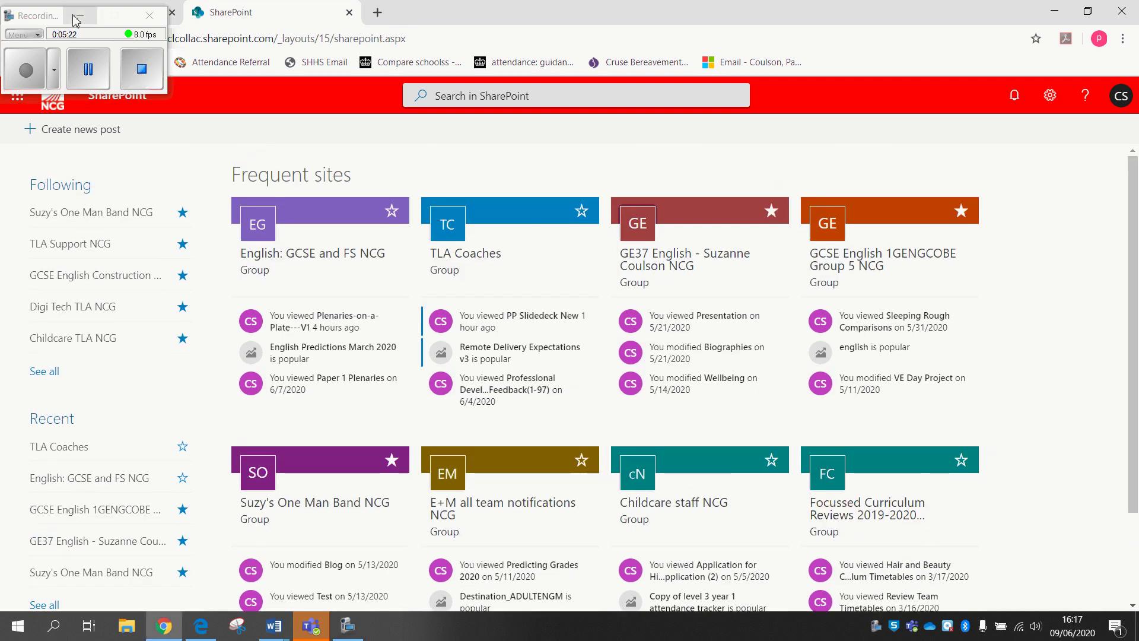
# - Switch back to Microsoft Teams, to the General channel's file list
pyautogui.hotkey('alt', 'Tab')
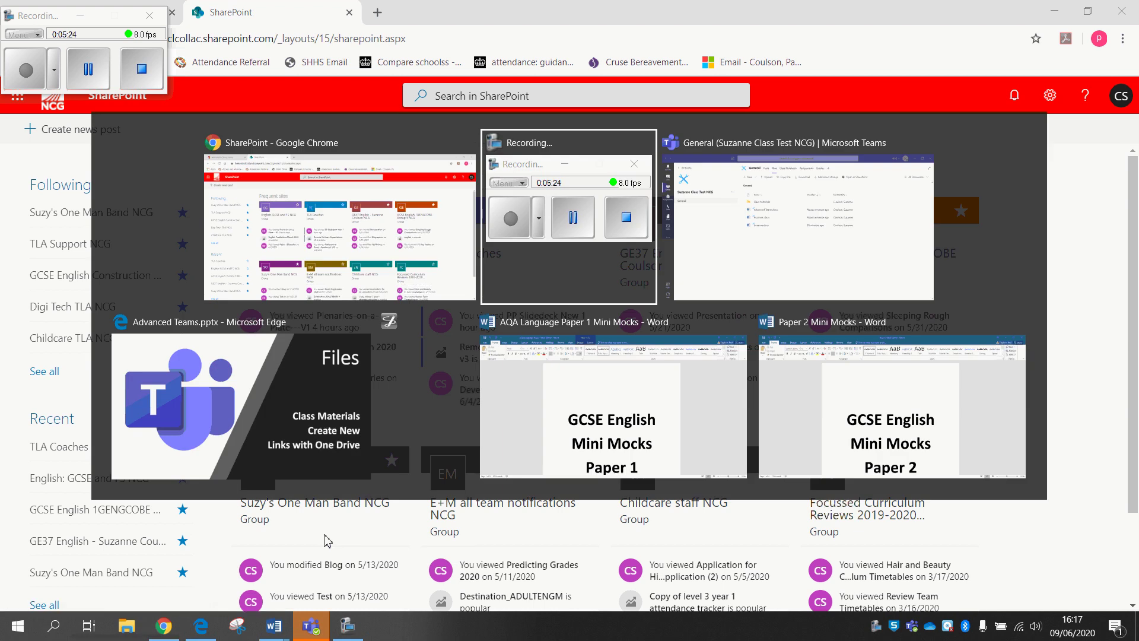
pyautogui.hotkey('alt', 'Tab')
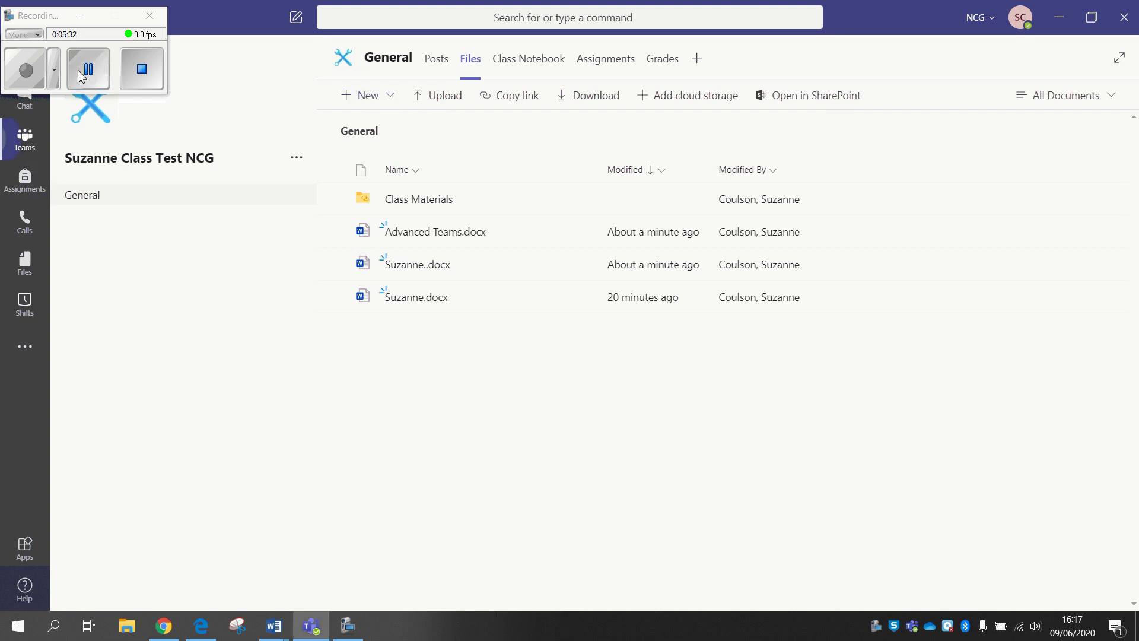
pyautogui.click(60, 70)
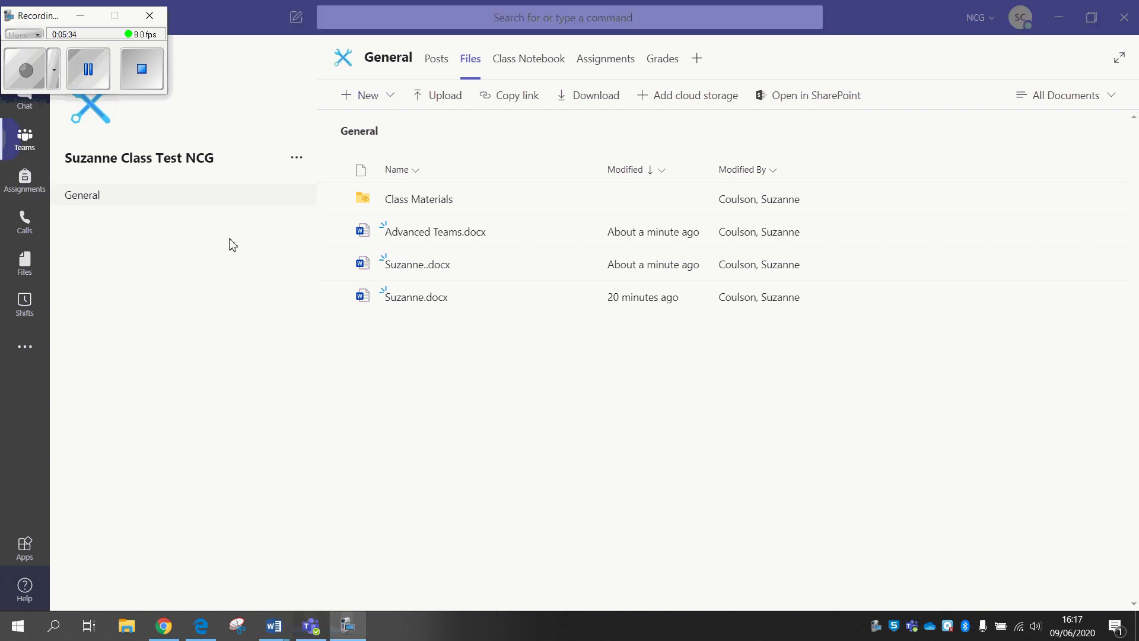